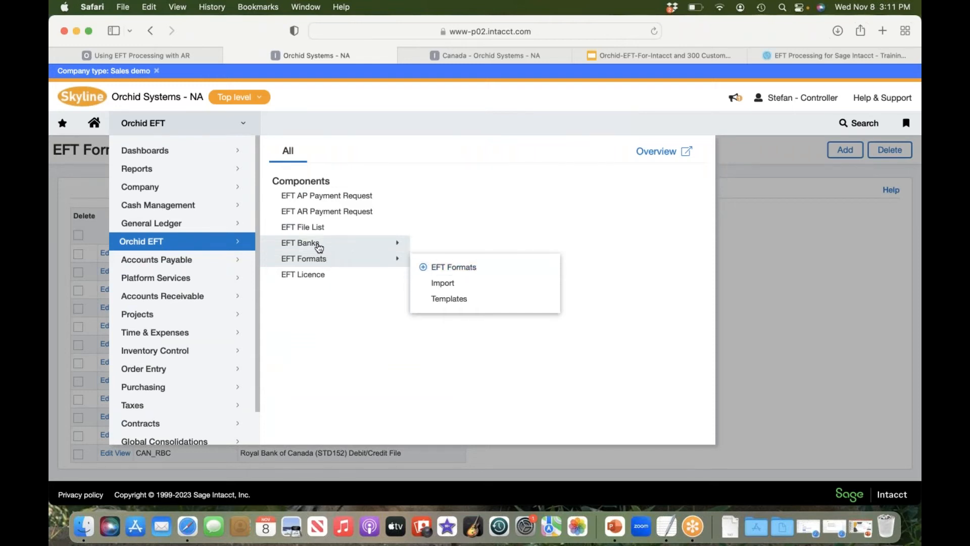
# Step: Open the EFT Banks list in Orchid EFT to review the configured bank and file format records
pyautogui.moveTo(352, 246)
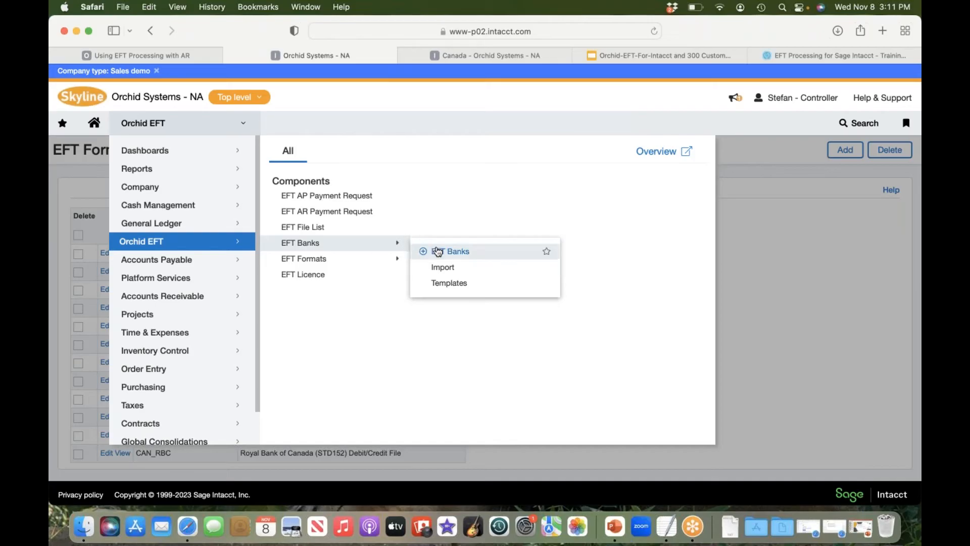
pyautogui.click(834, 307)
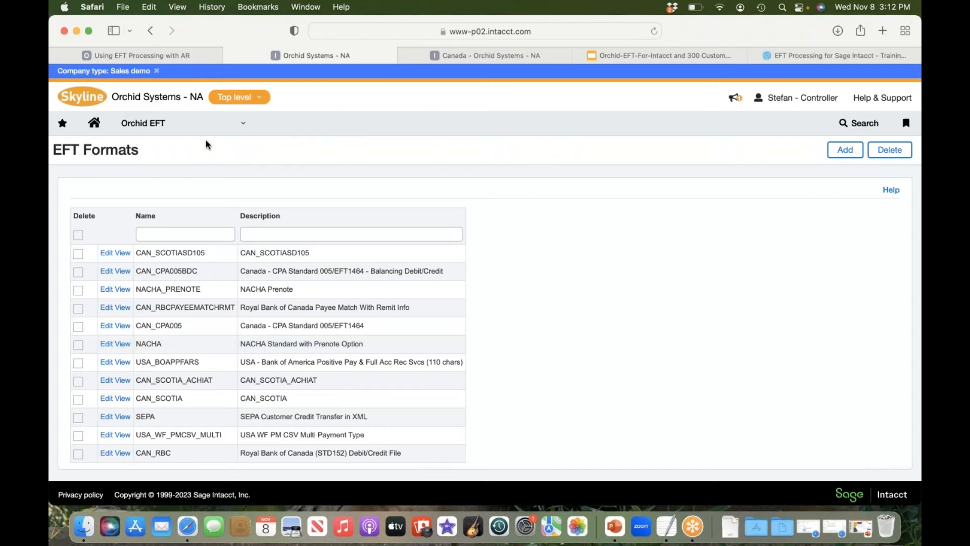
pyautogui.click(243, 124)
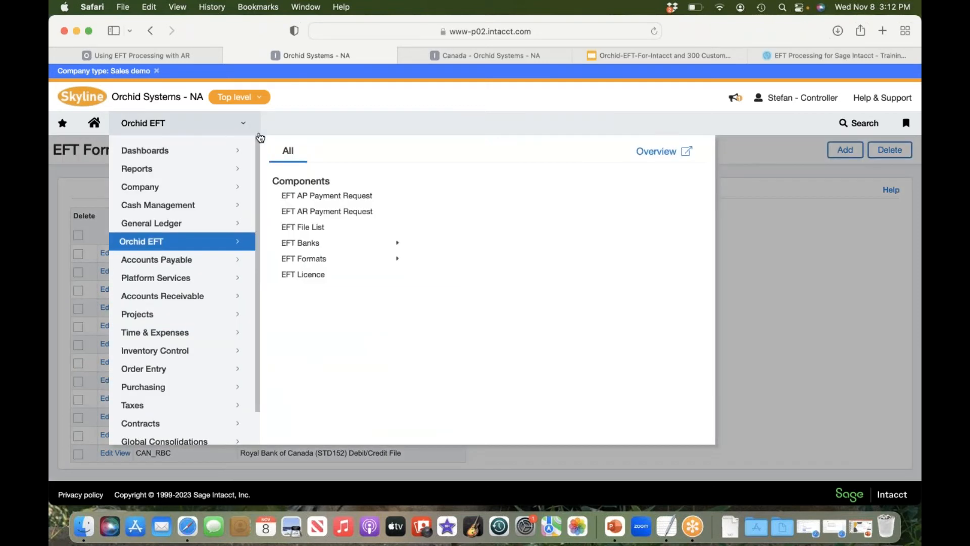
pyautogui.moveTo(317, 243)
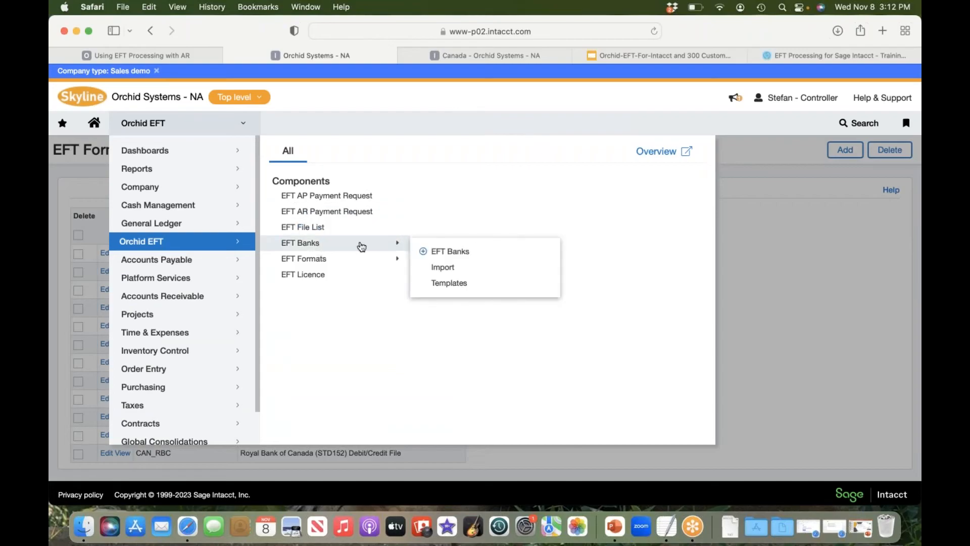
pyautogui.click(490, 252)
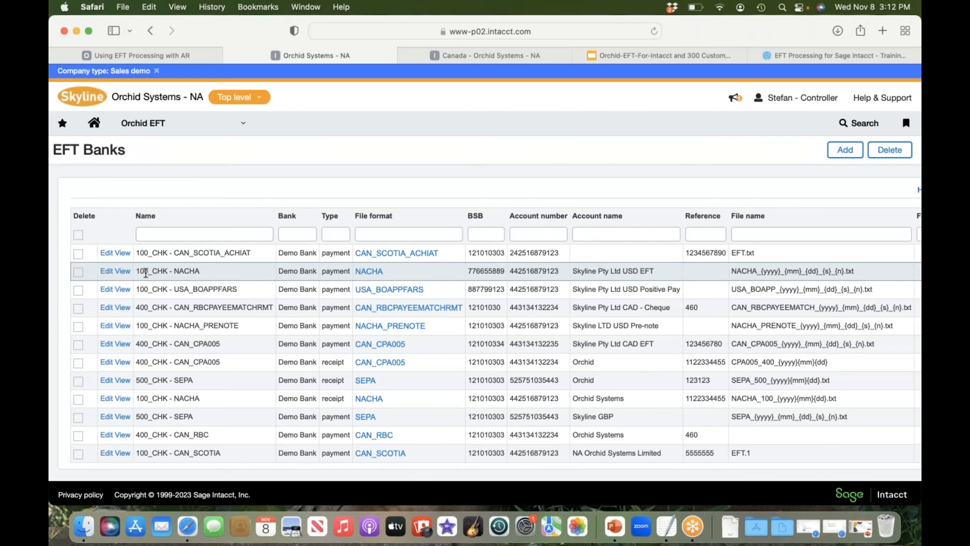
# Step: Find vendor 20095 Stefan Wholesale Distribution in the Accounts Payable vendor list and view its Orchid EFT details
pyautogui.click(243, 130)
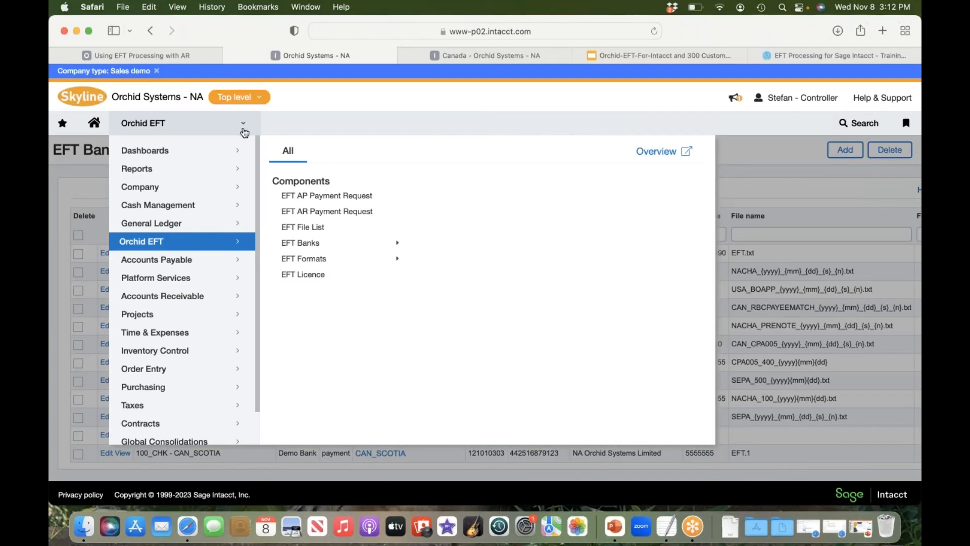
pyautogui.click(216, 267)
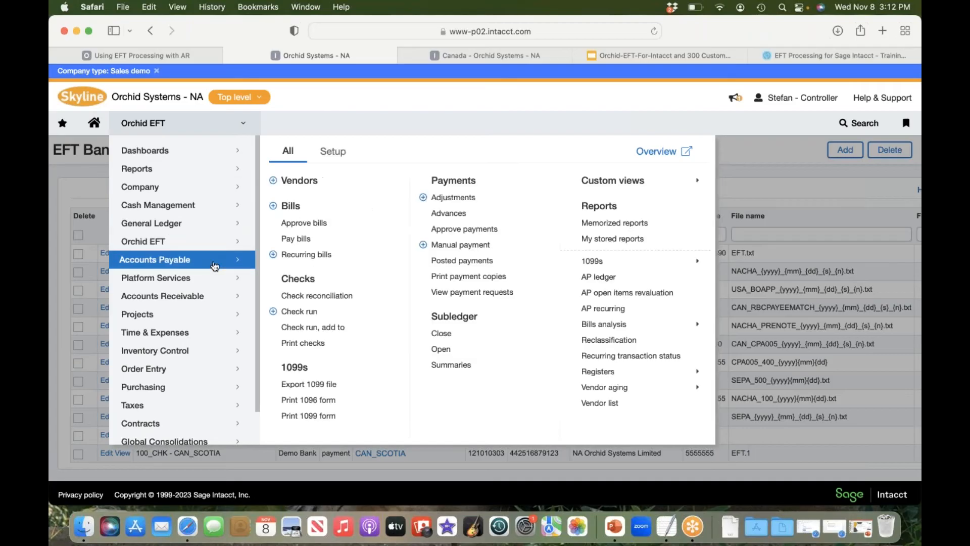
pyautogui.click(324, 186)
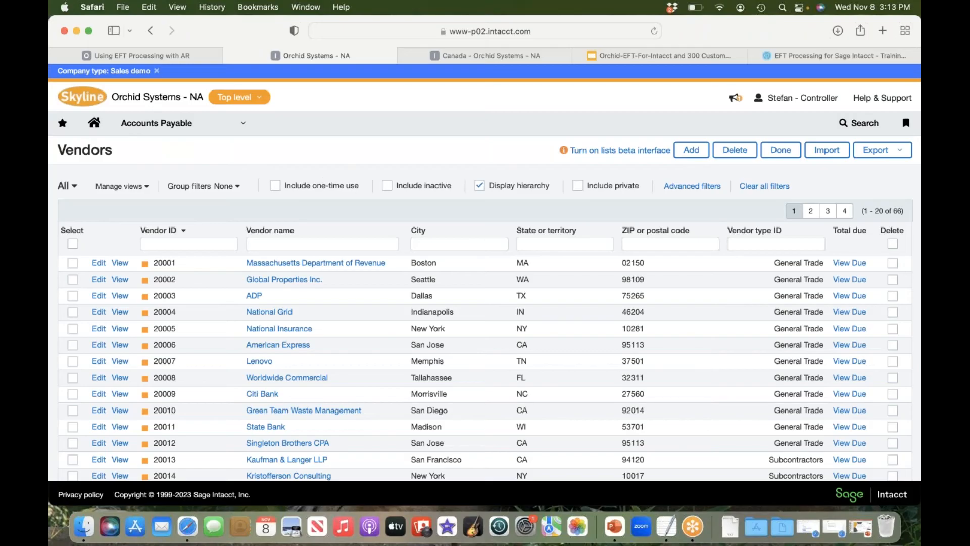
pyautogui.click(827, 211)
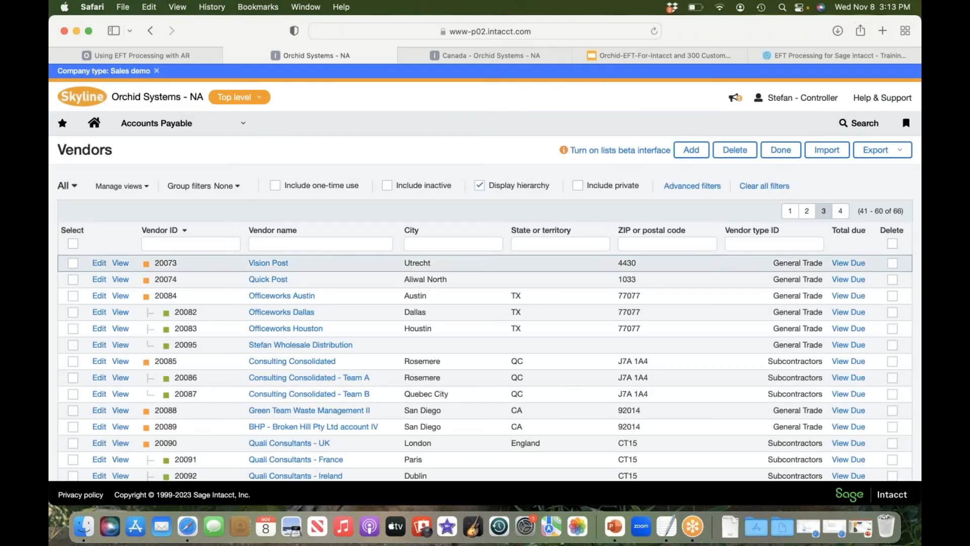
pyautogui.click(119, 345)
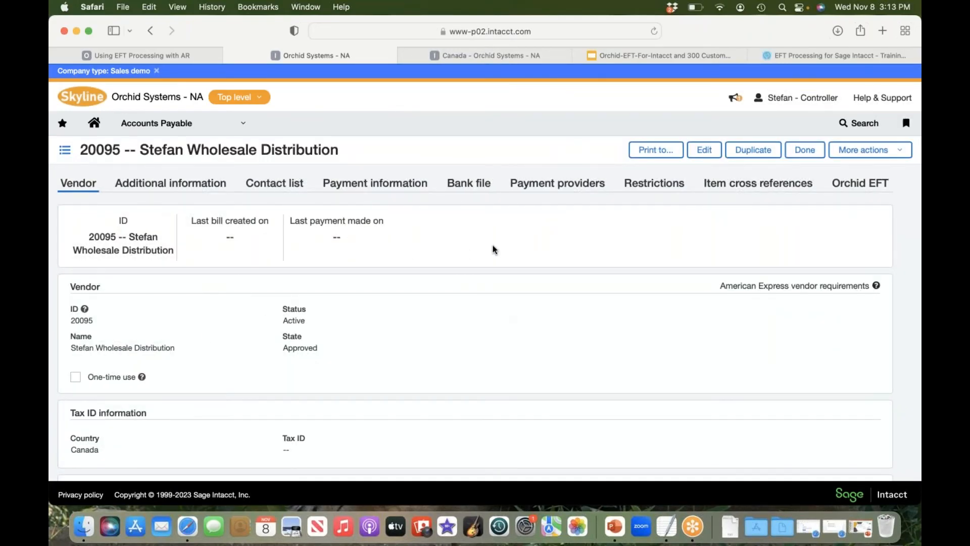
pyautogui.click(859, 188)
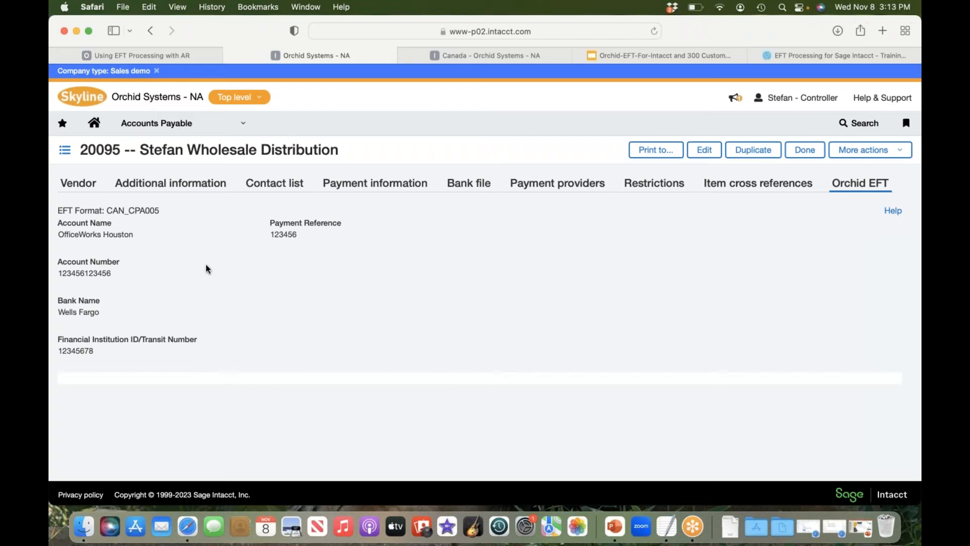
# Step: Create a new Accounts Payable bill for vendor 20096 Stefan Wholesale Distribution and populate it from the vendor's last bill
pyautogui.click(245, 125)
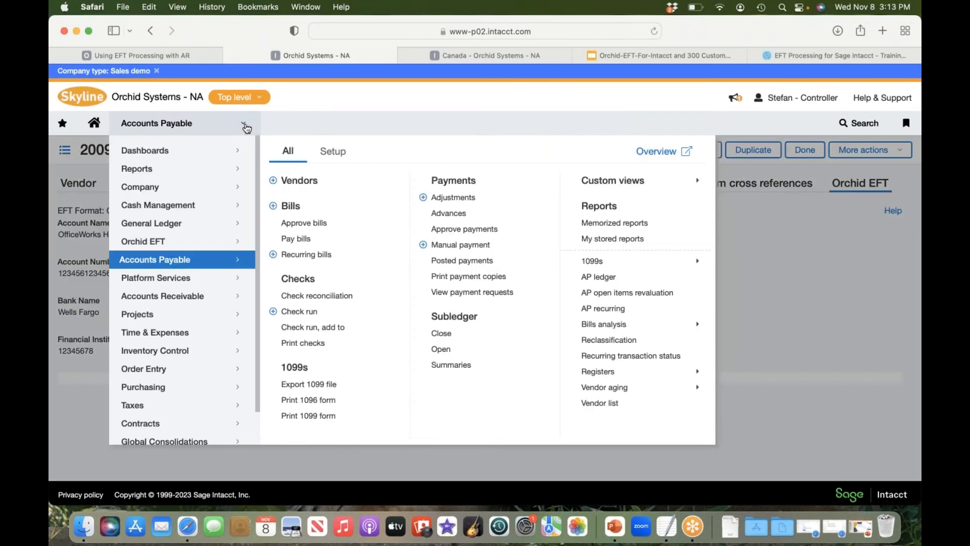
pyautogui.click(291, 206)
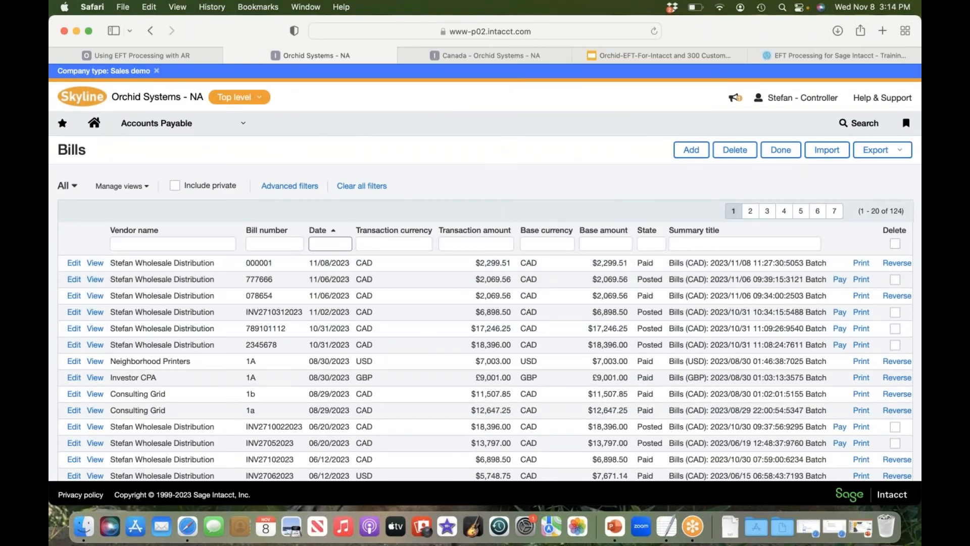
pyautogui.click(683, 150)
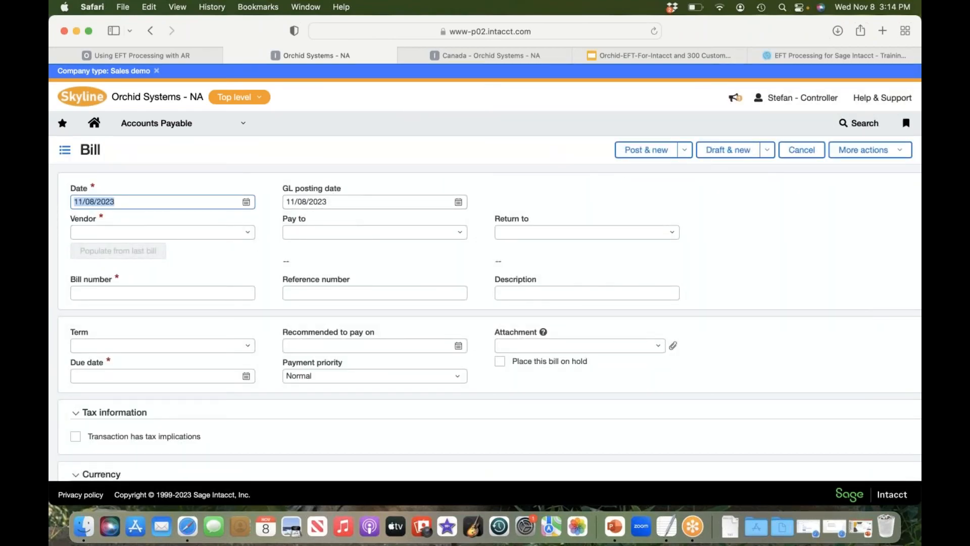
pyautogui.click(247, 233)
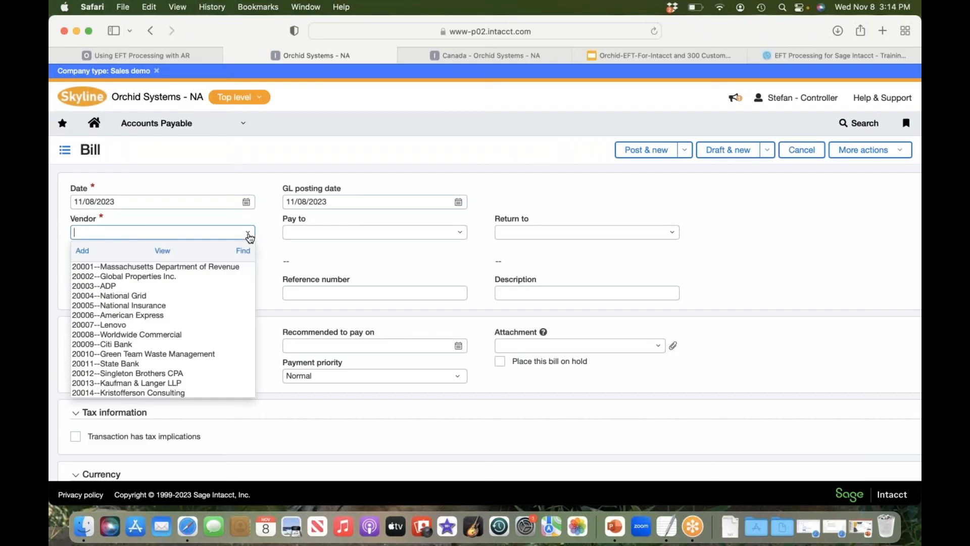
pyautogui.write('st')
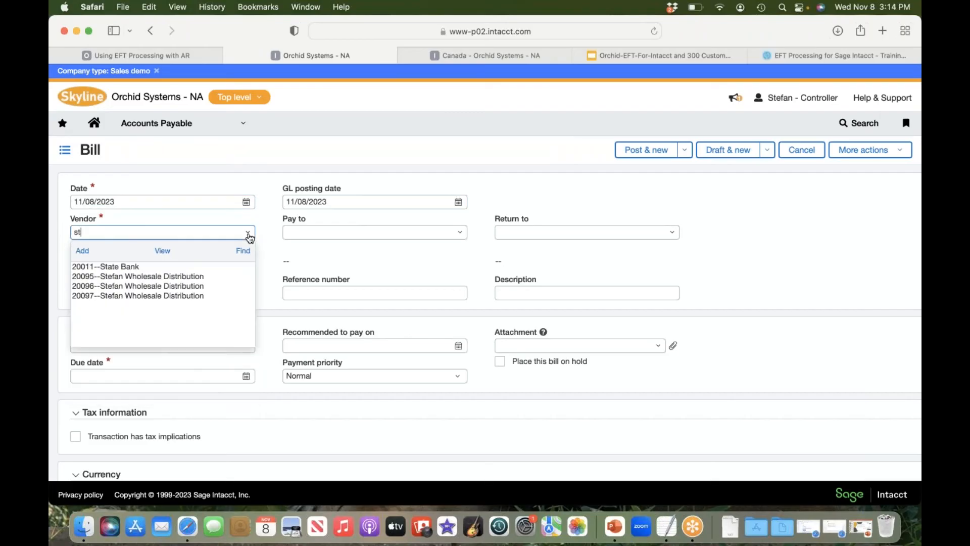
pyautogui.click(176, 287)
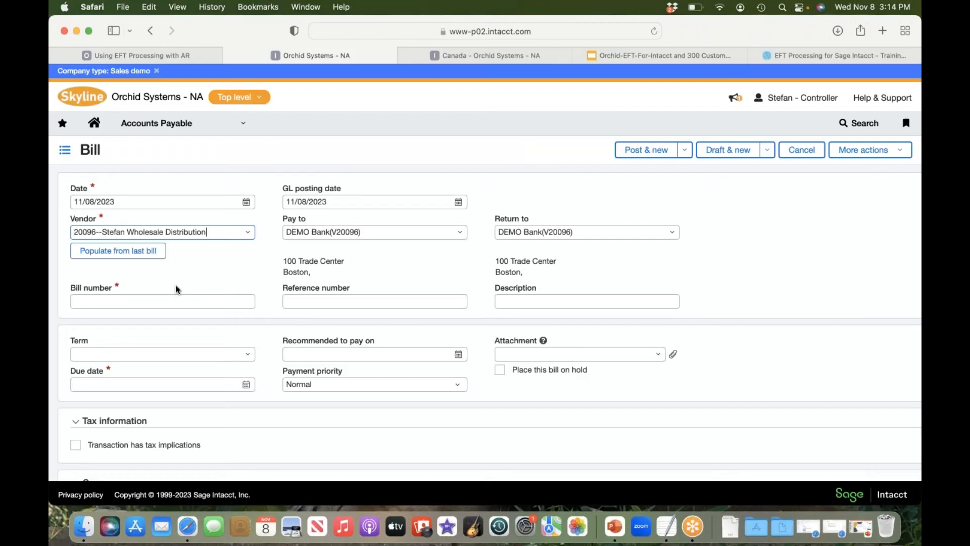
pyautogui.click(124, 257)
# Step: Set the new bill's number to 000002
pyautogui.click(93, 302)
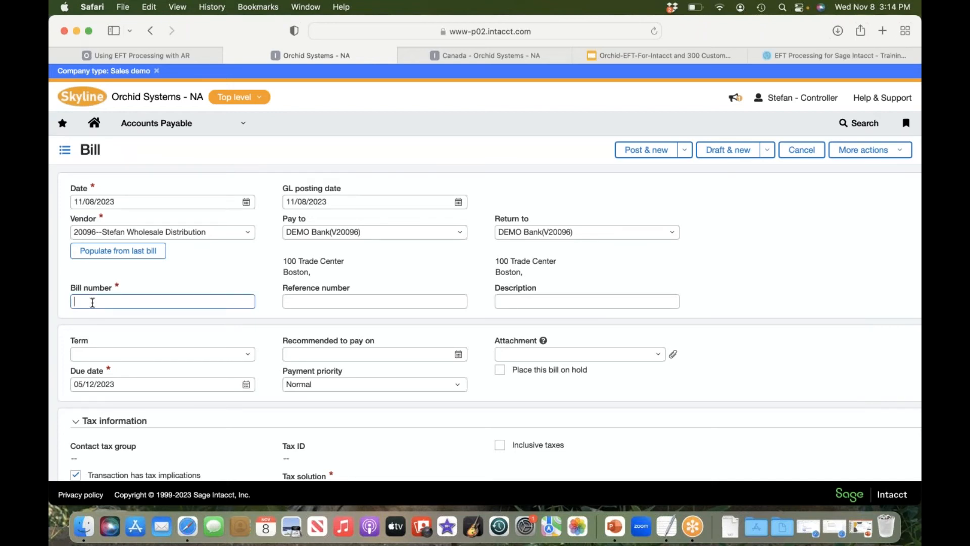
pyautogui.write('000002')
# Step: Set the transaction amount of the bill's first Payroll Taxes entry to 2000.00
pyautogui.scroll(-2, 200, 329)
pyautogui.scroll(-5, 200, 333)
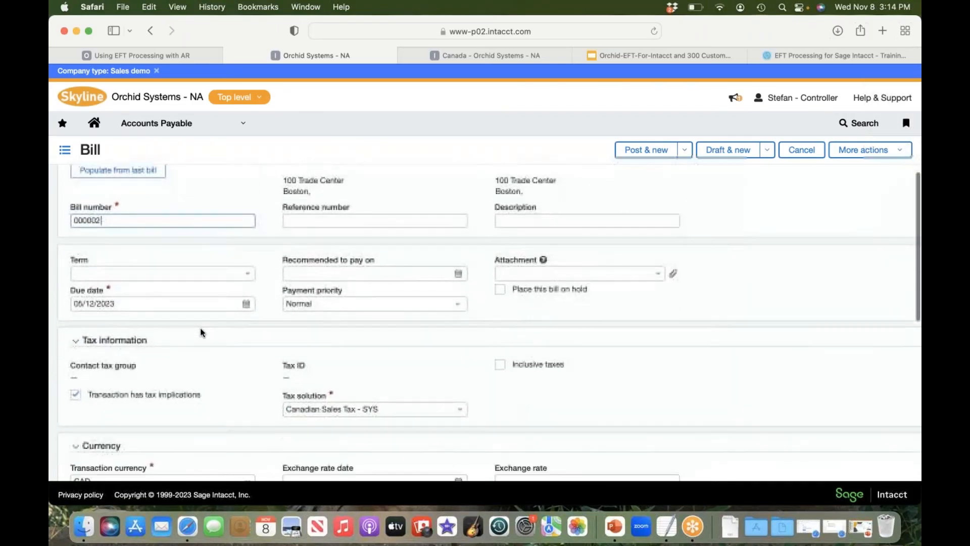
pyautogui.scroll(-7, 202, 332)
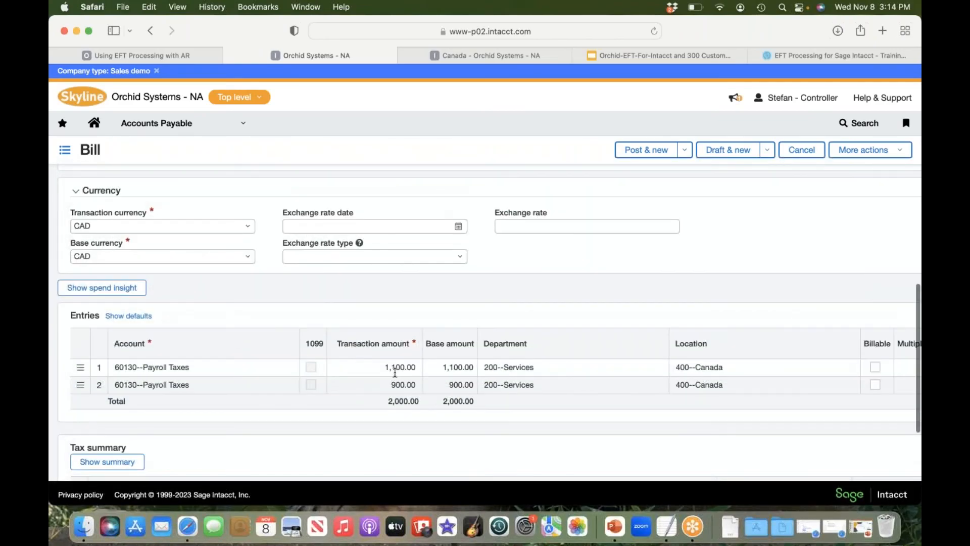
pyautogui.click(396, 367)
pyautogui.press('BackSpace')
pyautogui.press('BackSpace')
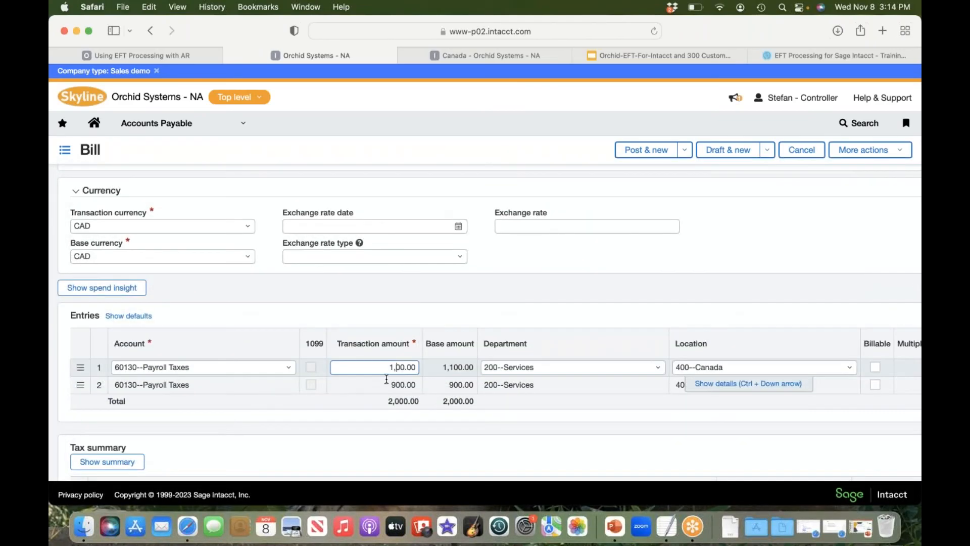
pyautogui.write('20')
# Step: Review the completed bill and post it
pyautogui.scroll(3, 316, 341)
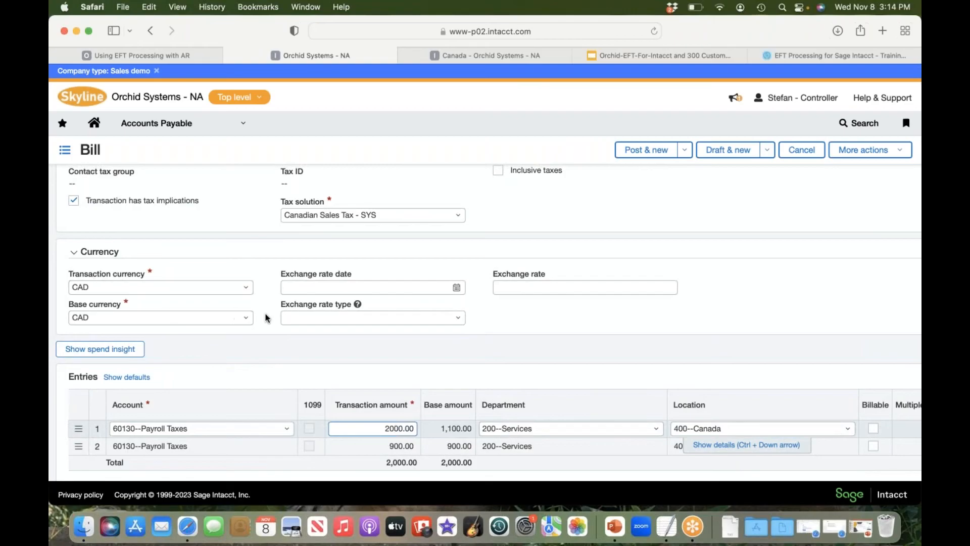
pyautogui.scroll(3, 265, 316)
pyautogui.scroll(5, 265, 317)
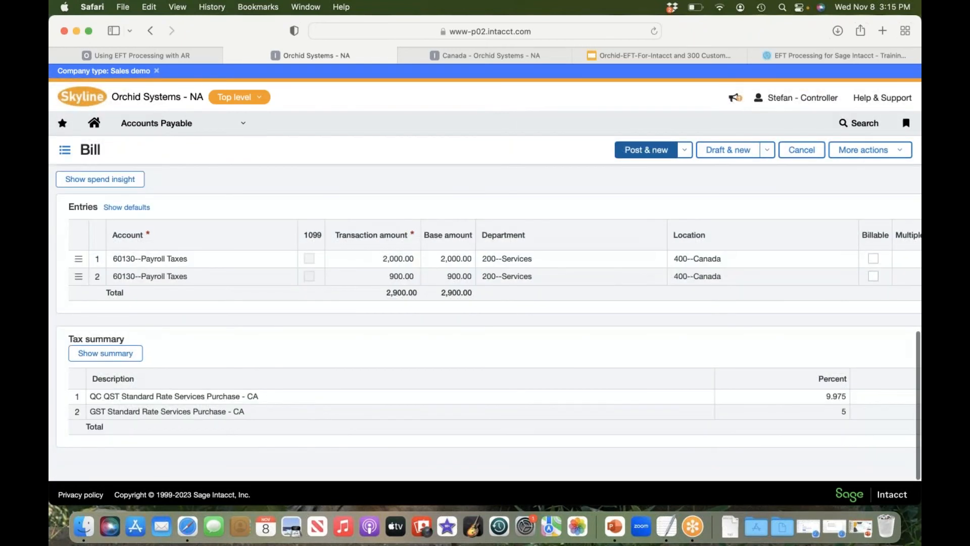
pyautogui.click(646, 150)
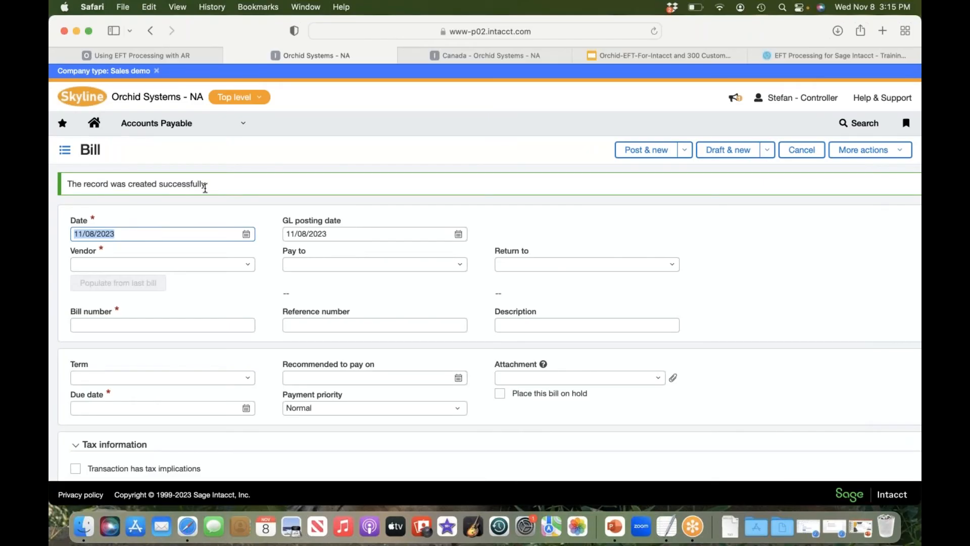
# Step: Return to the Accounts Payable bills list and check the newly posted bill
pyautogui.click(248, 129)
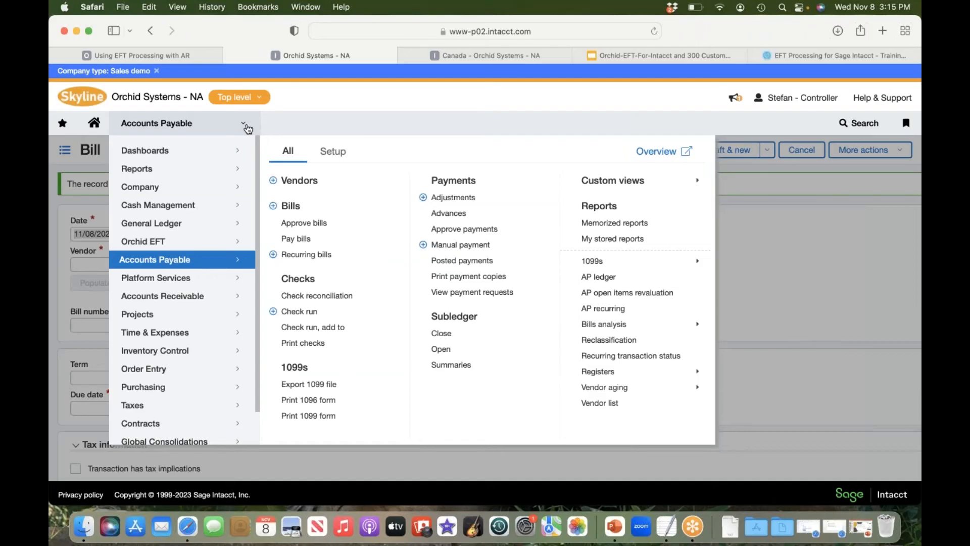
pyautogui.click(310, 212)
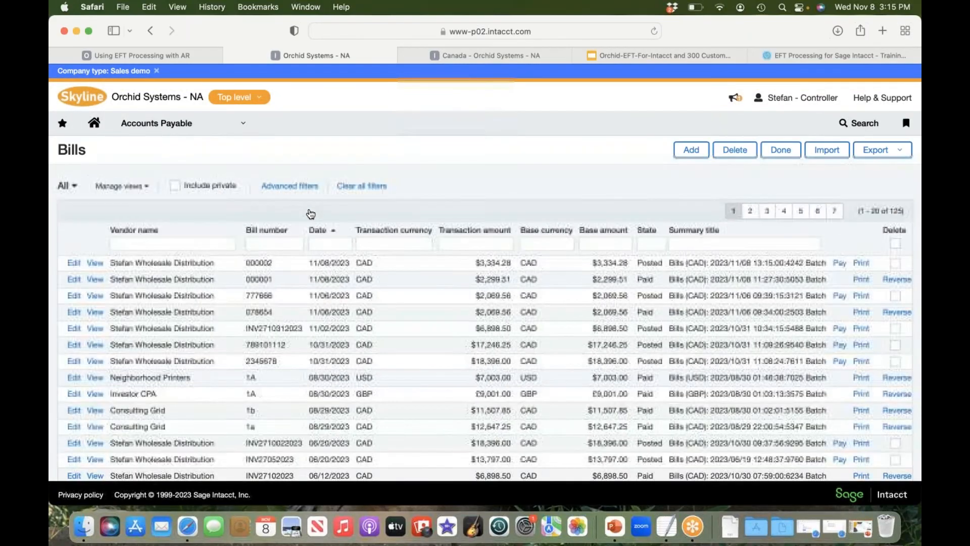
pyautogui.click(696, 151)
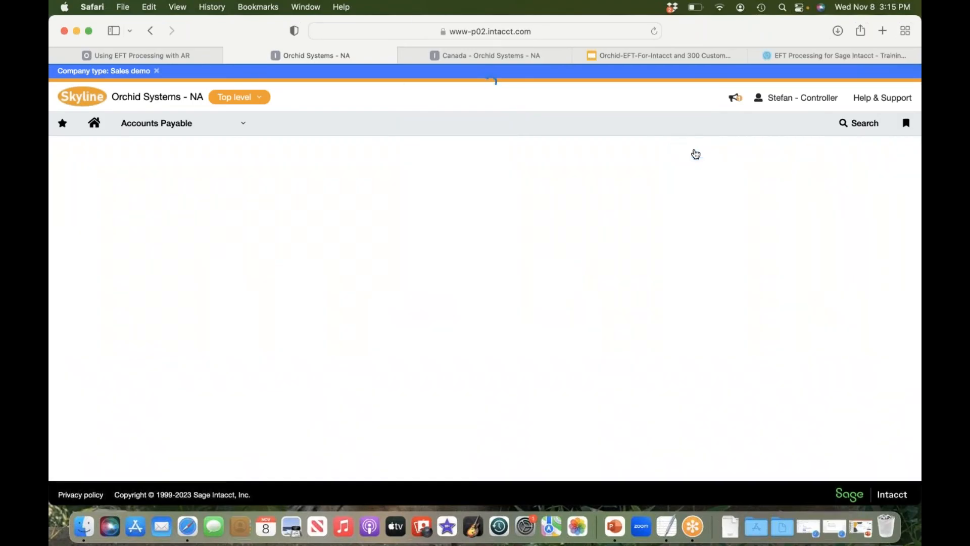
# Step: Open Pay bills and choose Record transfer as payment method, 400_CHK--Demo Bank as bank and CAD as bill currency
pyautogui.click(224, 131)
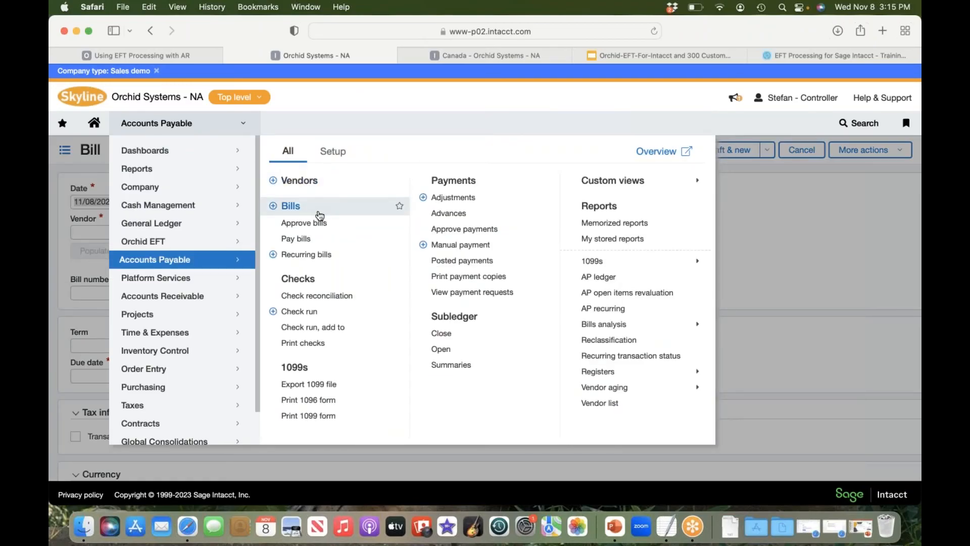
pyautogui.click(320, 240)
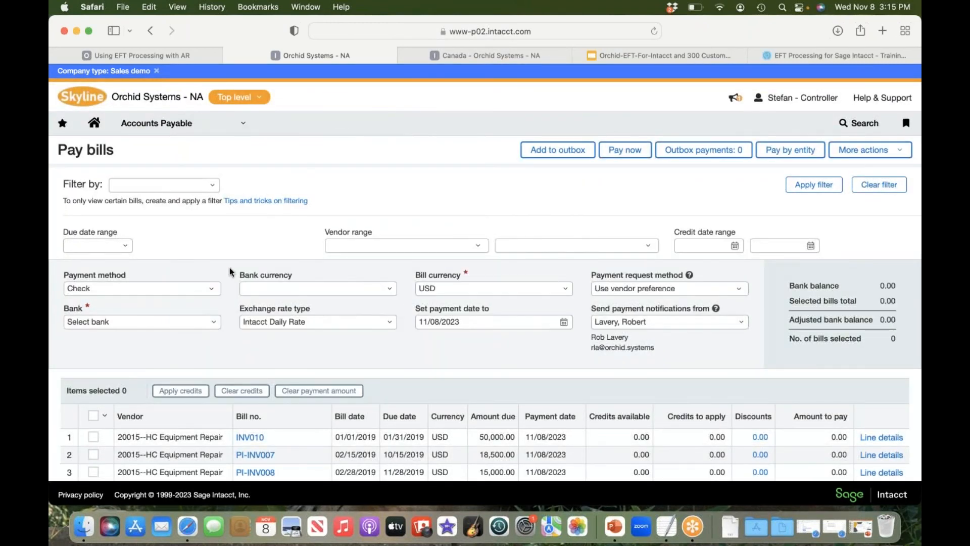
pyautogui.click(215, 292)
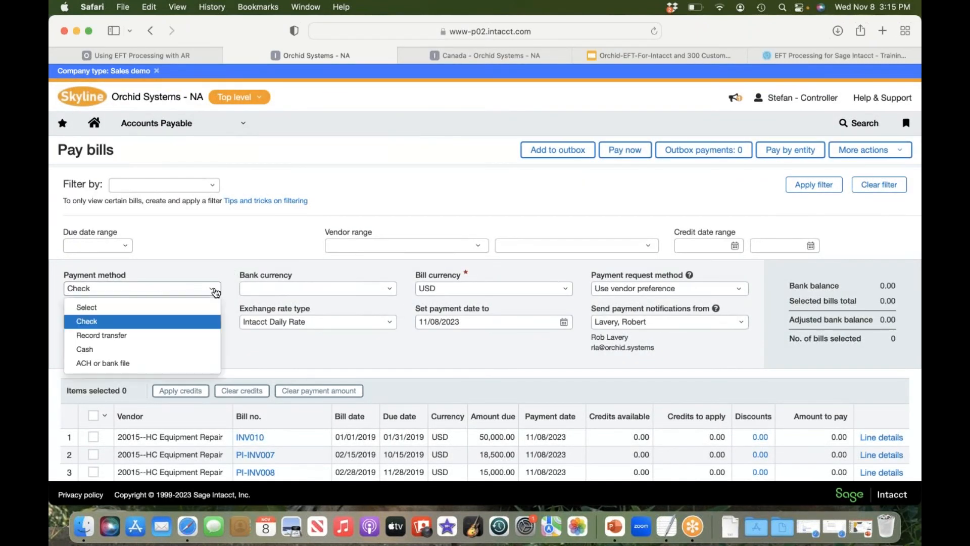
pyautogui.click(112, 336)
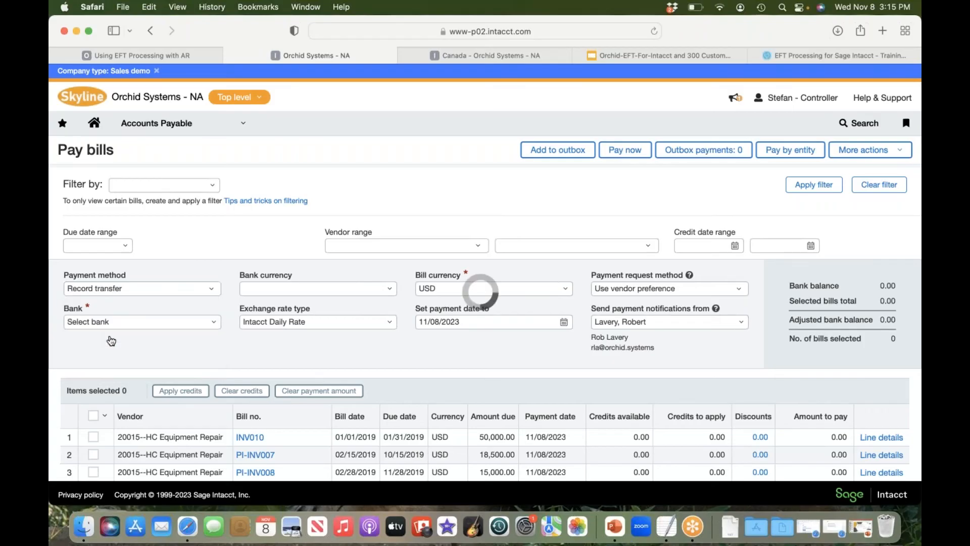
pyautogui.click(214, 324)
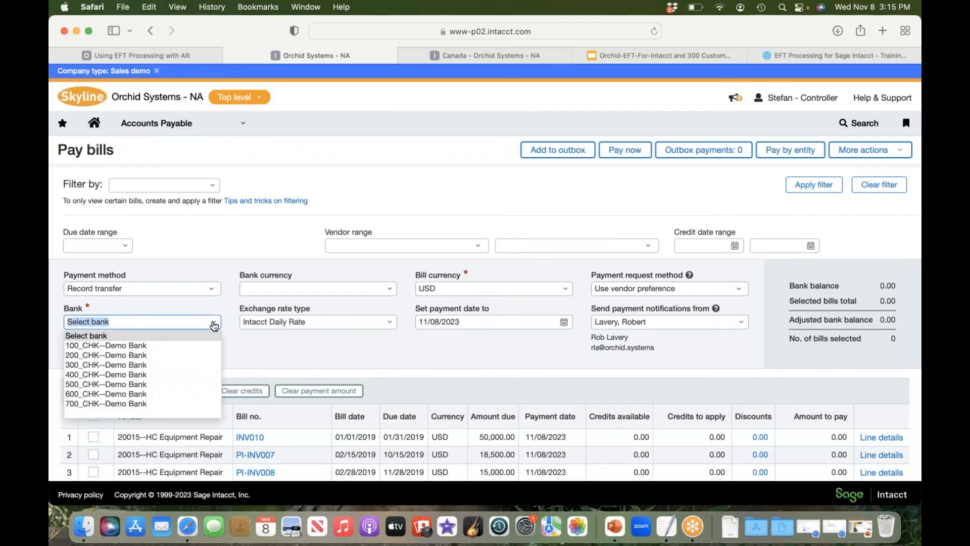
pyautogui.click(142, 375)
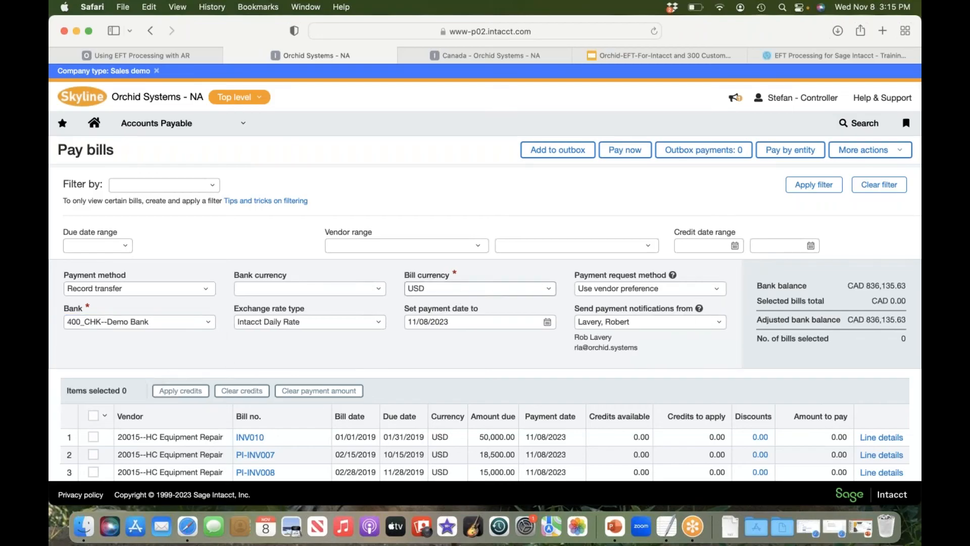
pyautogui.click(550, 290)
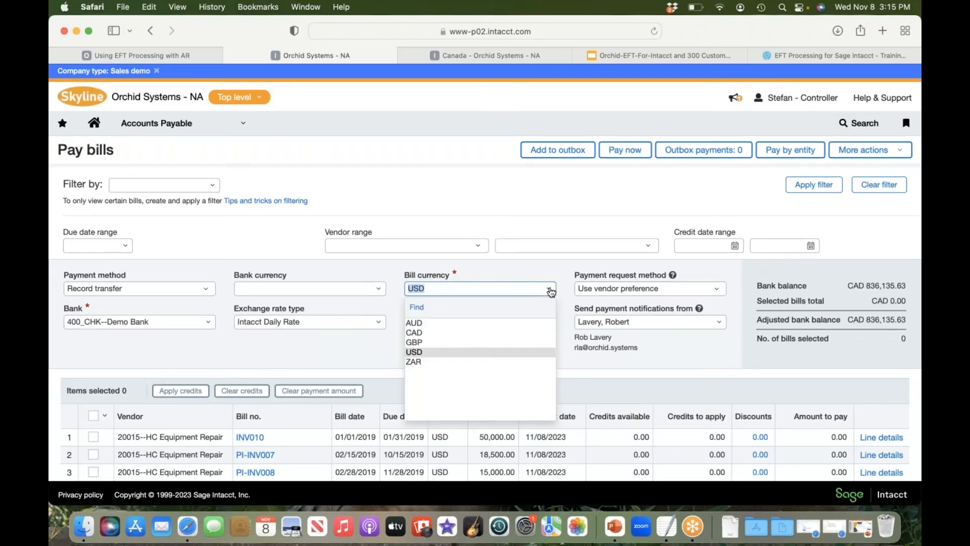
pyautogui.click(420, 332)
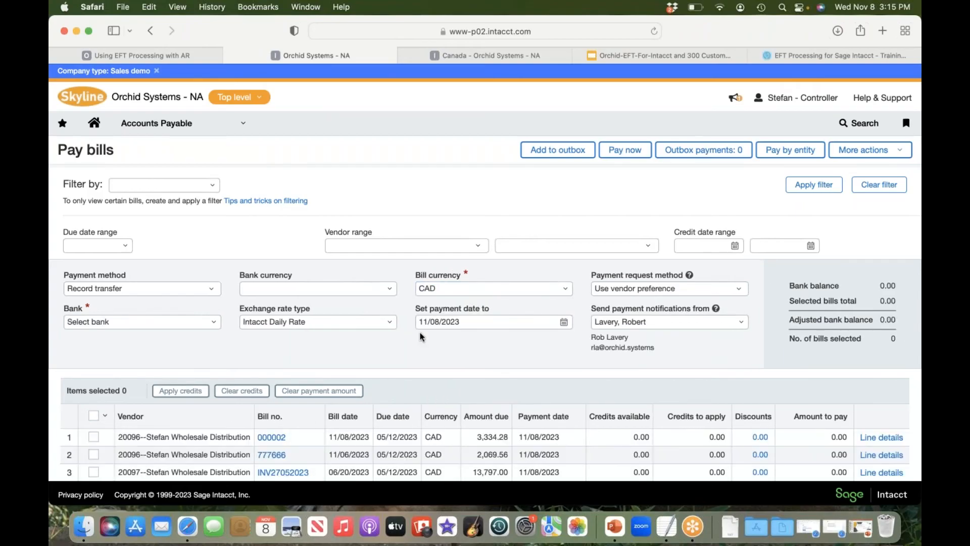
# Step: Select only the Stefan Wholesale Distribution bill dated 11/08/2023 for payment
pyautogui.scroll(-3, 367, 309)
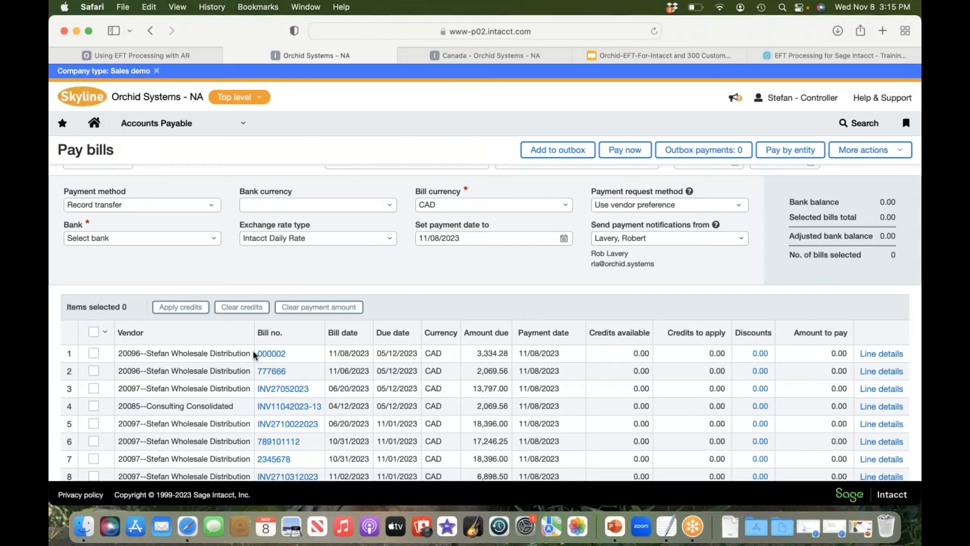
pyautogui.click(93, 332)
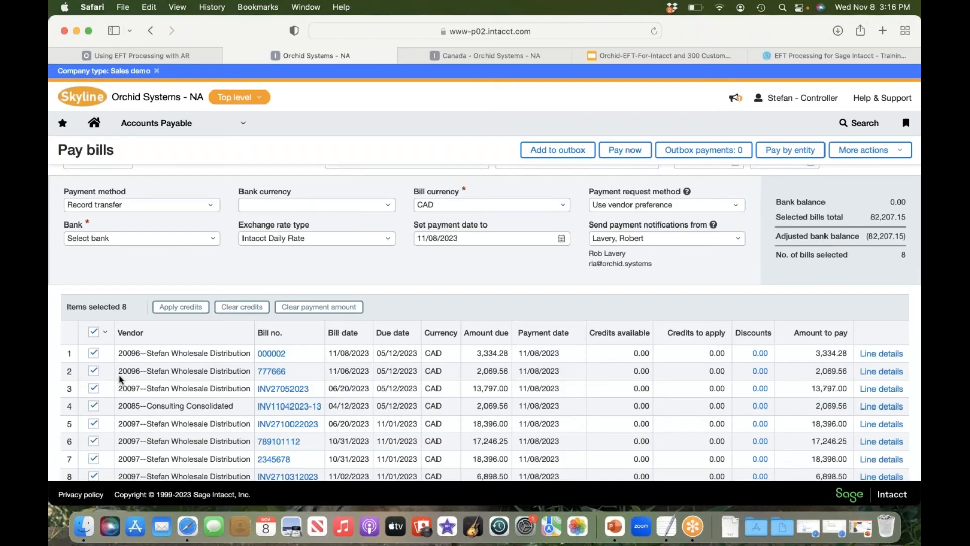
pyautogui.click(94, 333)
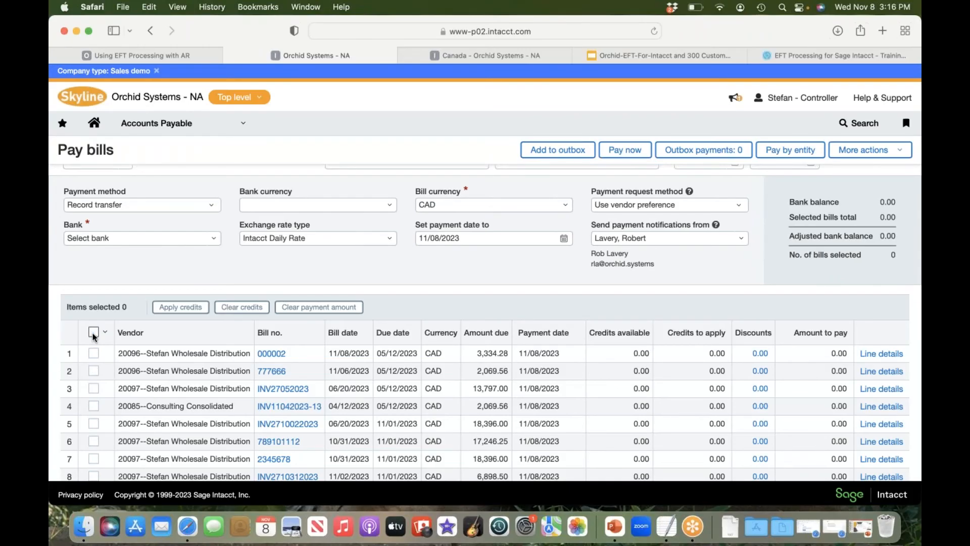
pyautogui.click(93, 353)
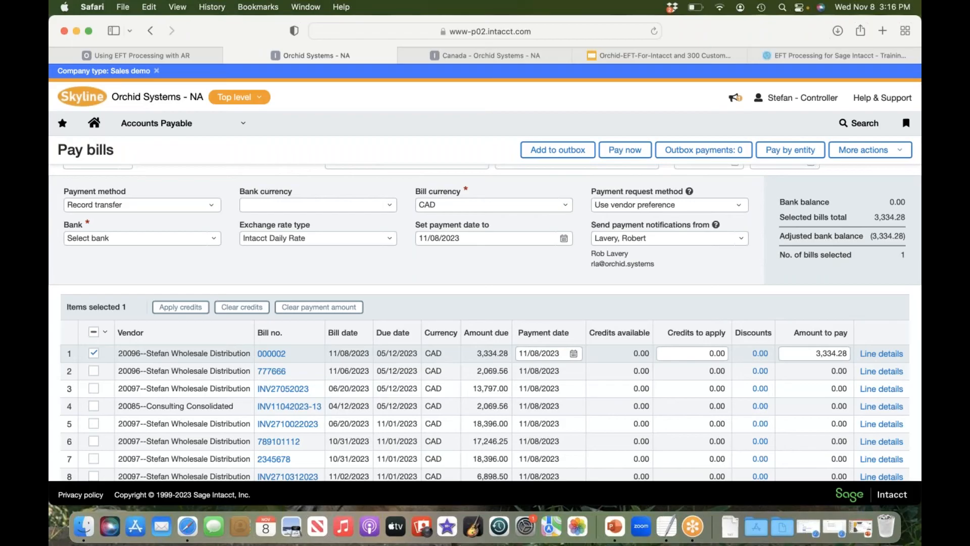
# Step: Set the bank to 400_CHK--Demo Bank and pay the selected bill immediately
pyautogui.click(631, 156)
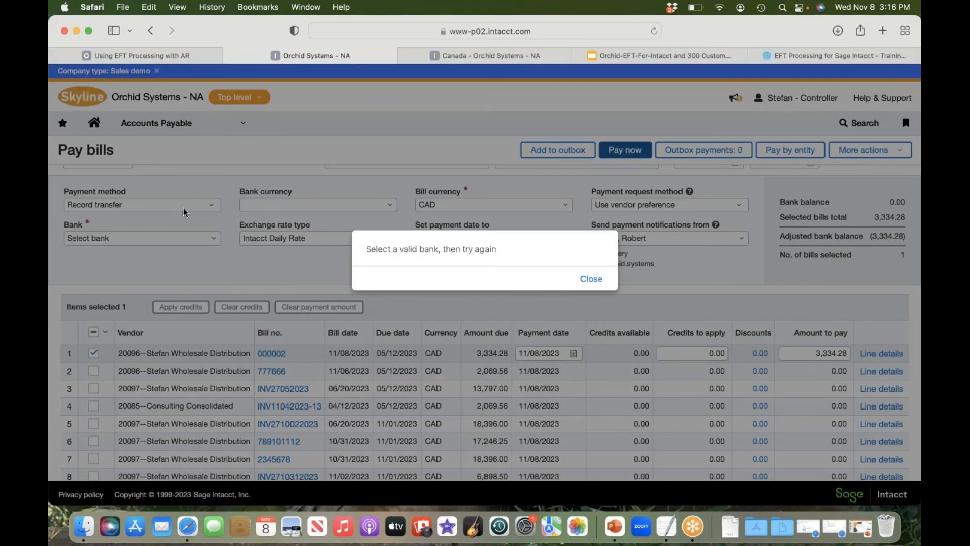
pyautogui.click(591, 279)
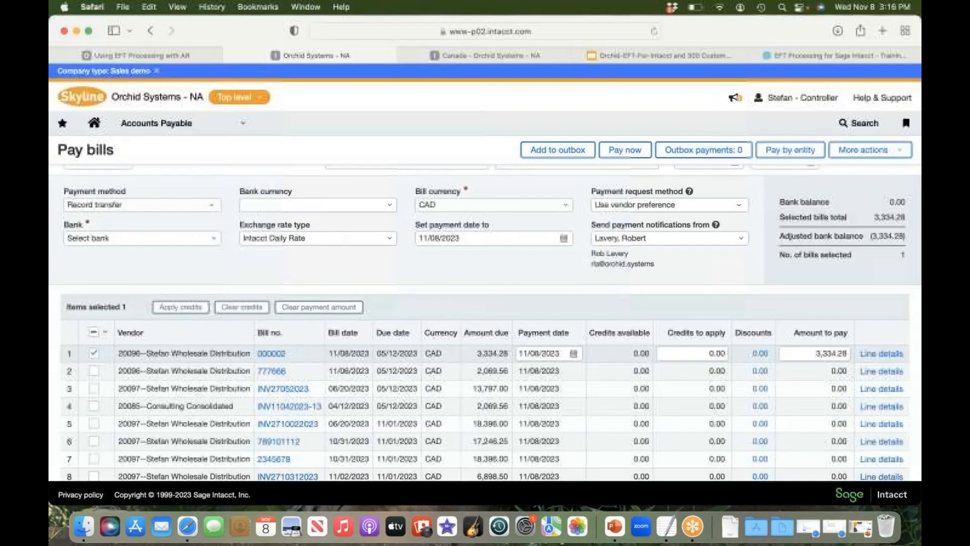
pyautogui.click(213, 241)
pyautogui.click(130, 290)
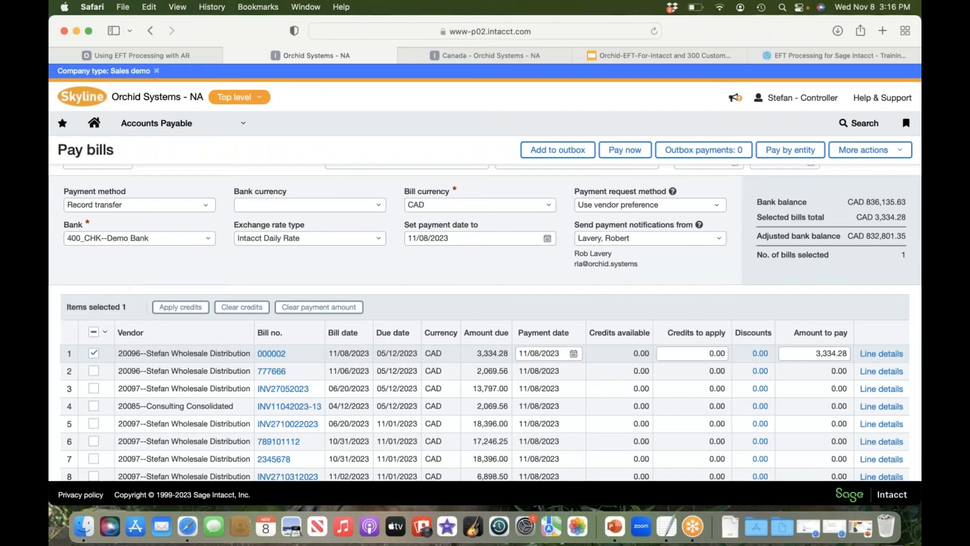
pyautogui.click(626, 154)
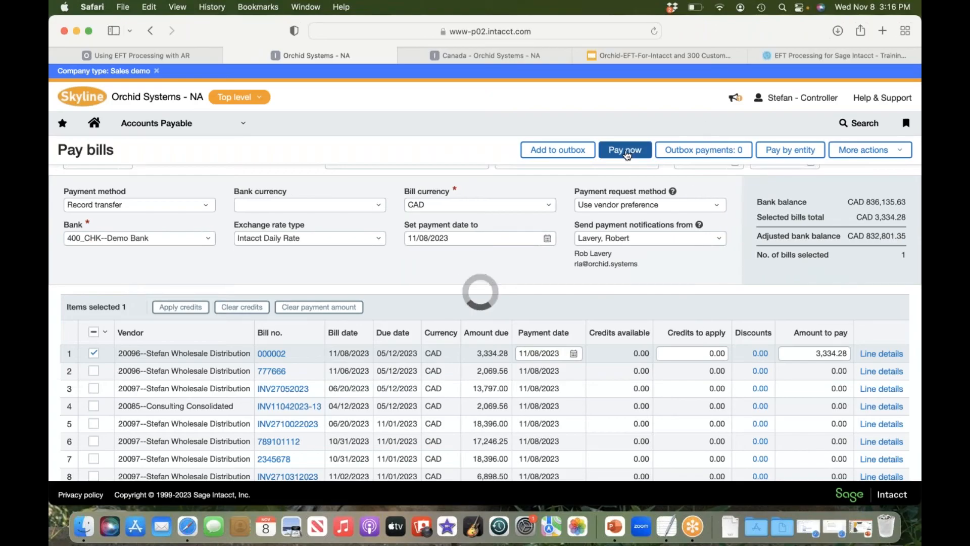
pyautogui.click(841, 153)
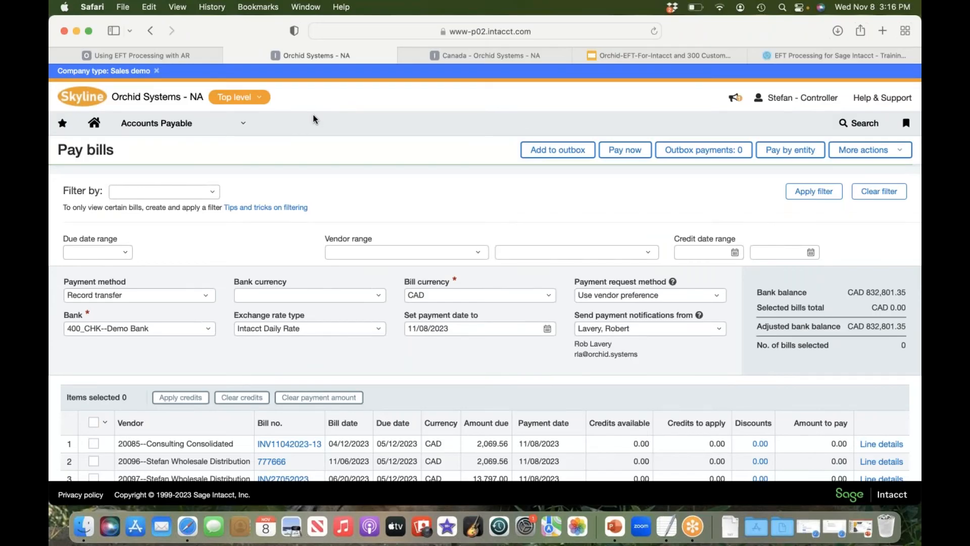
# Step: Open EFT AP Payment Request in the Orchid EFT module
pyautogui.click(244, 124)
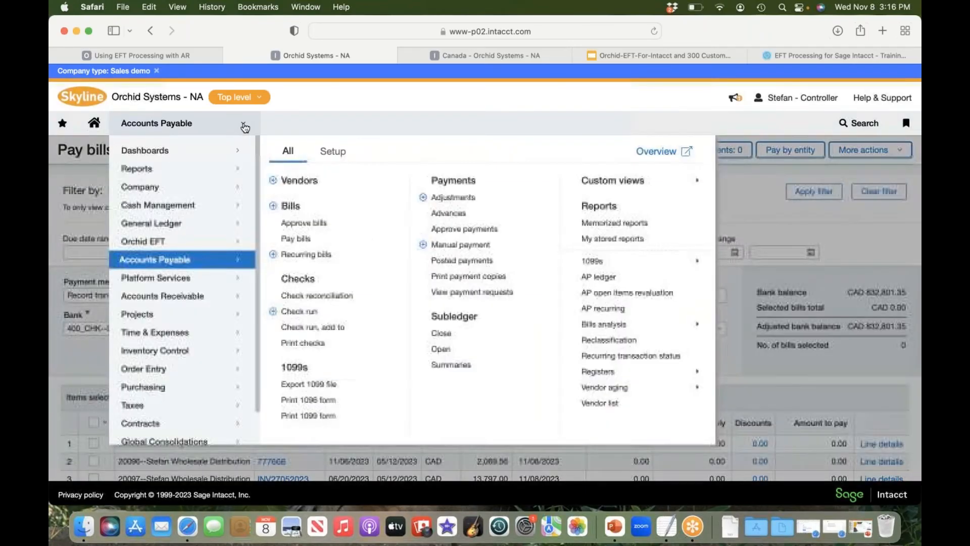
pyautogui.click(165, 246)
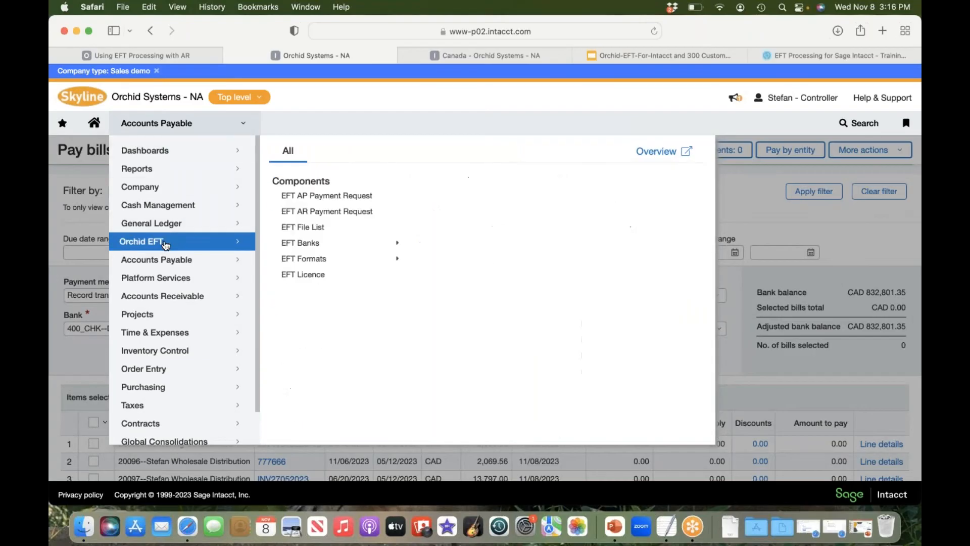
pyautogui.scroll(1, 166, 246)
pyautogui.scroll(-1, 167, 242)
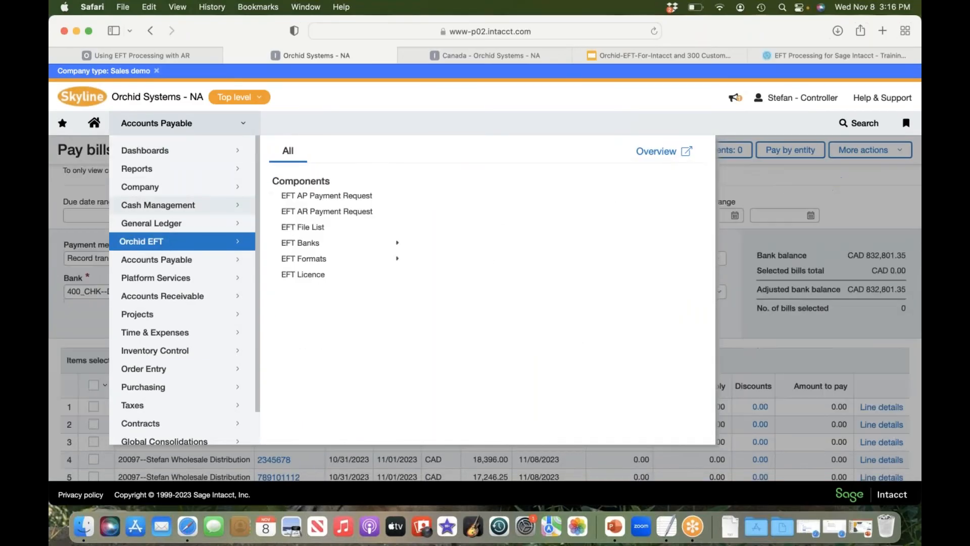
pyautogui.click(307, 196)
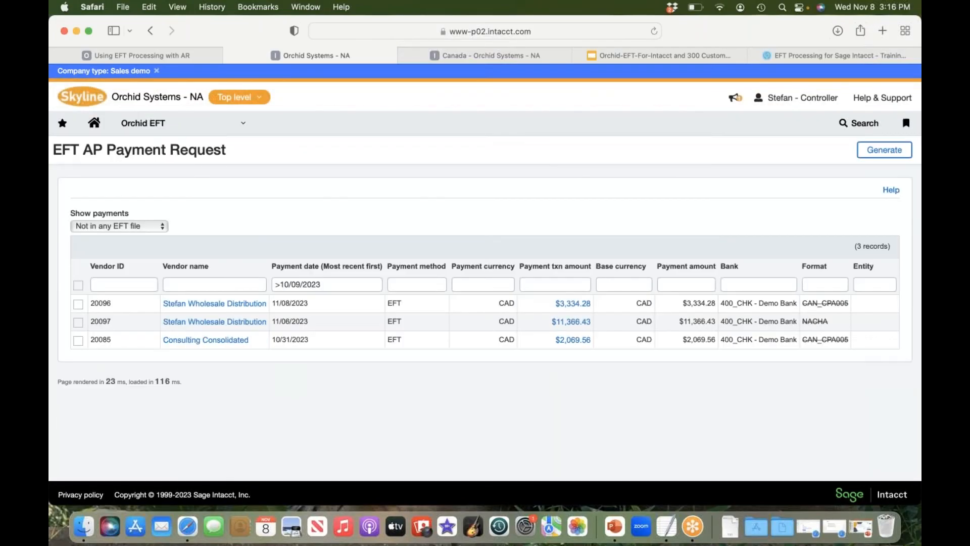
# Step: Select only the Stefan Wholesale Distribution payment dated 11/08/2023 and generate its EFT file
pyautogui.click(77, 286)
pyautogui.click(77, 286)
pyautogui.click(78, 304)
pyautogui.click(890, 157)
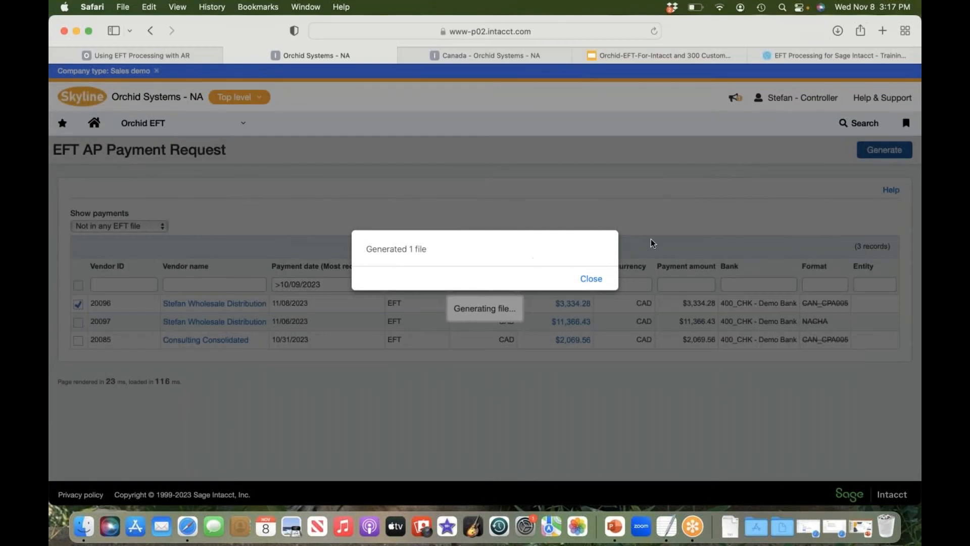
pyautogui.click(591, 279)
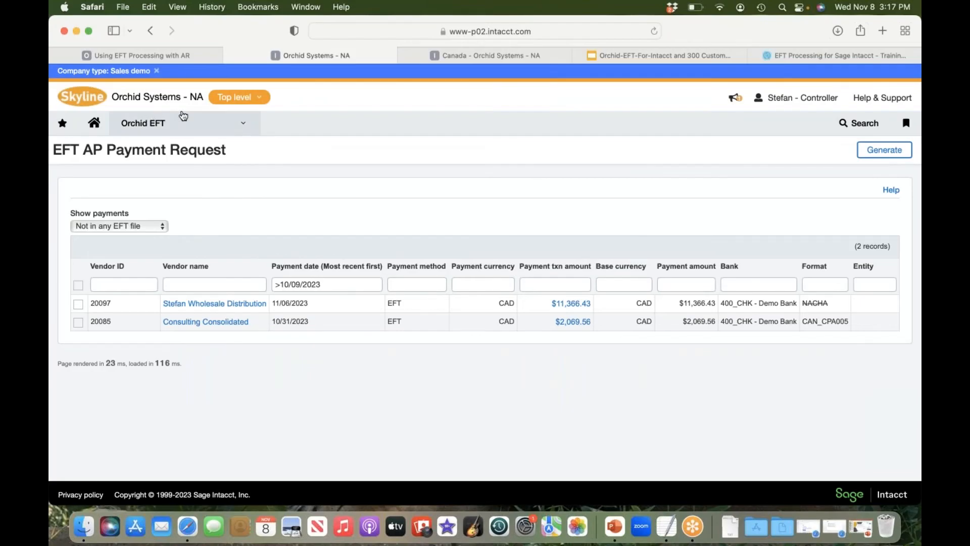
# Step: Open the EFT File List, examine the bank details of the newly generated payment file and return to the list
pyautogui.click(241, 126)
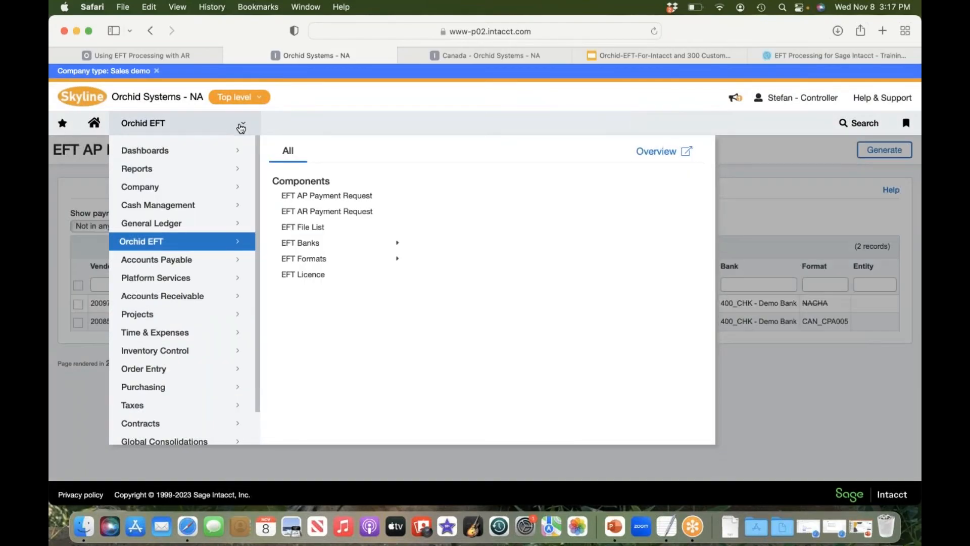
pyautogui.click(318, 230)
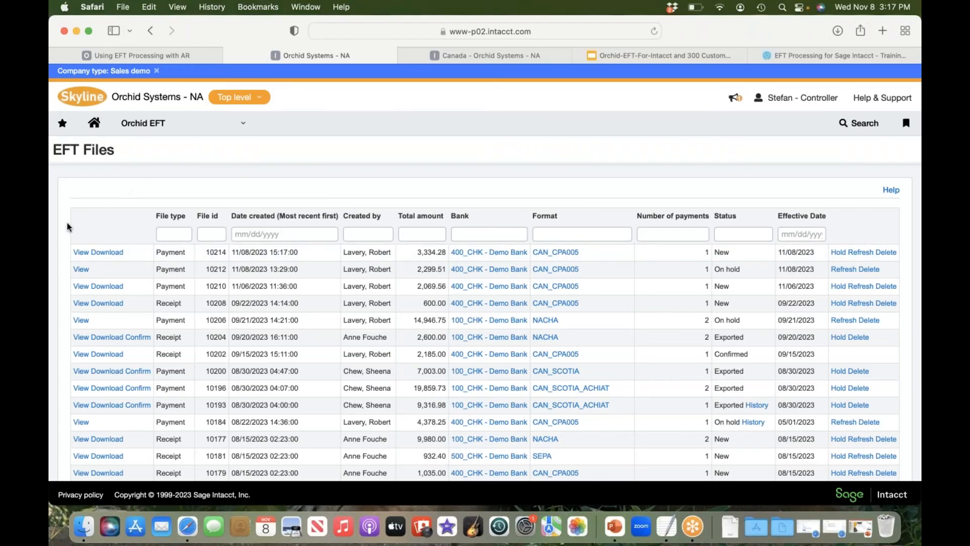
pyautogui.click(81, 253)
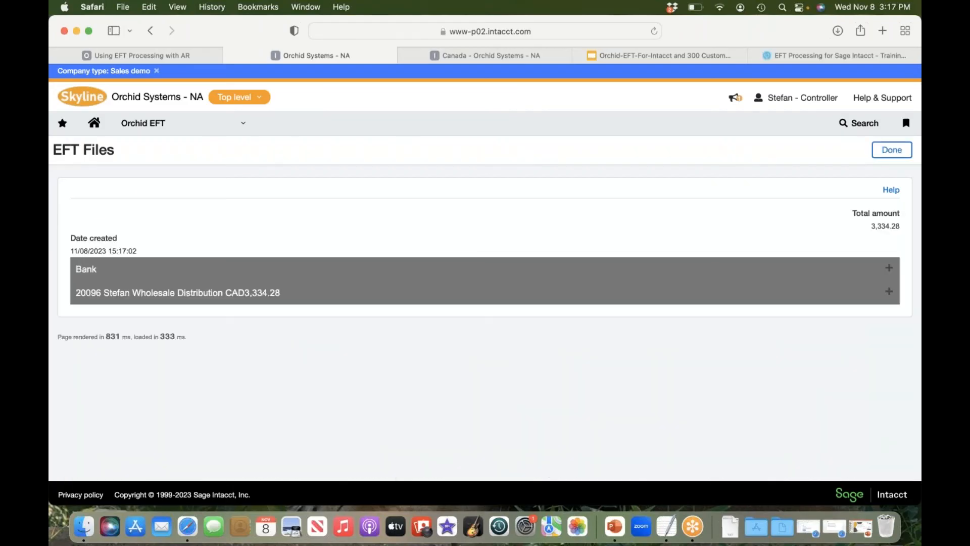
pyautogui.click(891, 273)
pyautogui.scroll(-4, 333, 343)
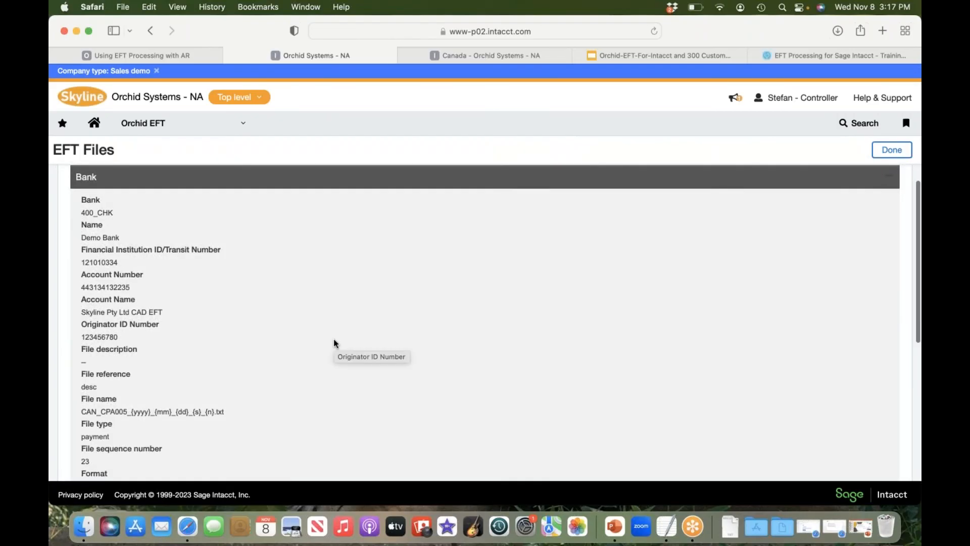
pyautogui.scroll(-1, 333, 344)
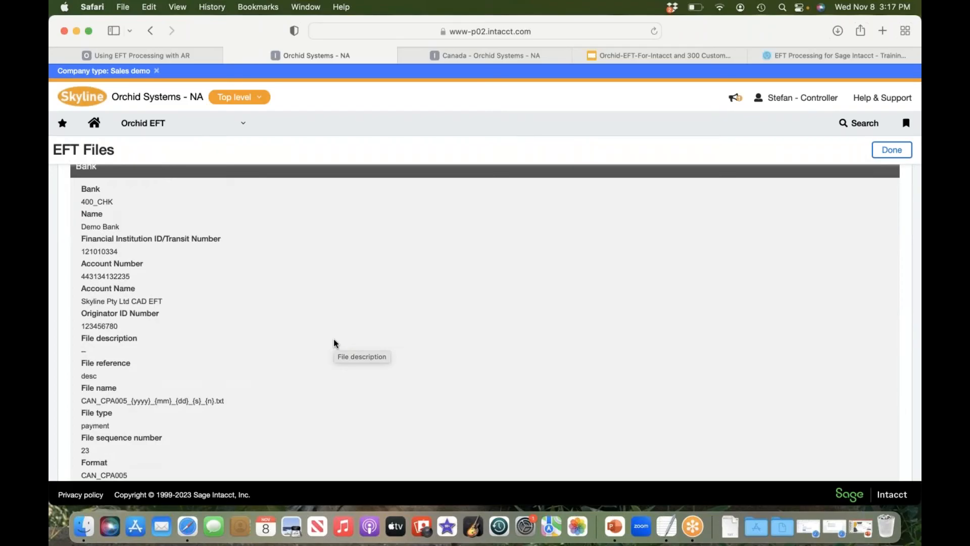
pyautogui.scroll(-4, 334, 340)
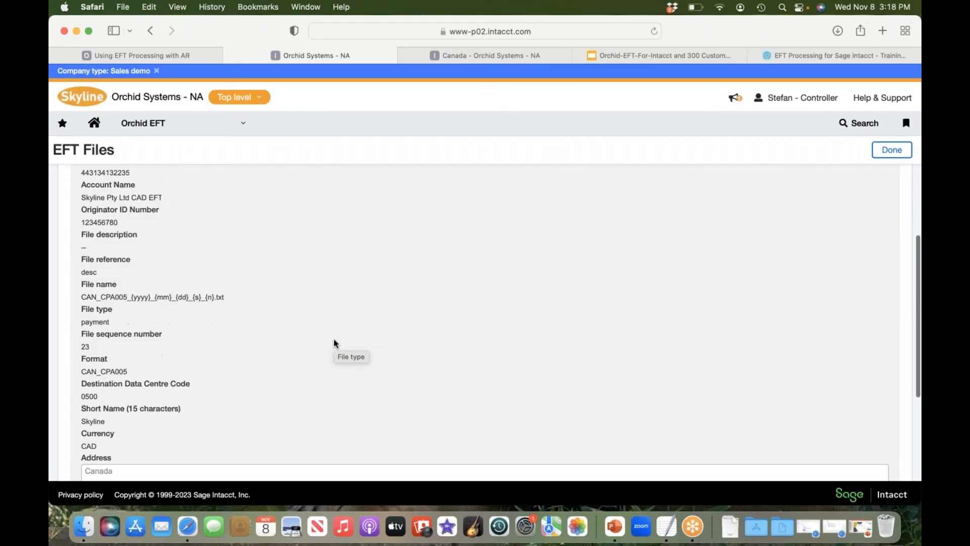
pyautogui.scroll(5, 334, 341)
pyautogui.scroll(3, 334, 343)
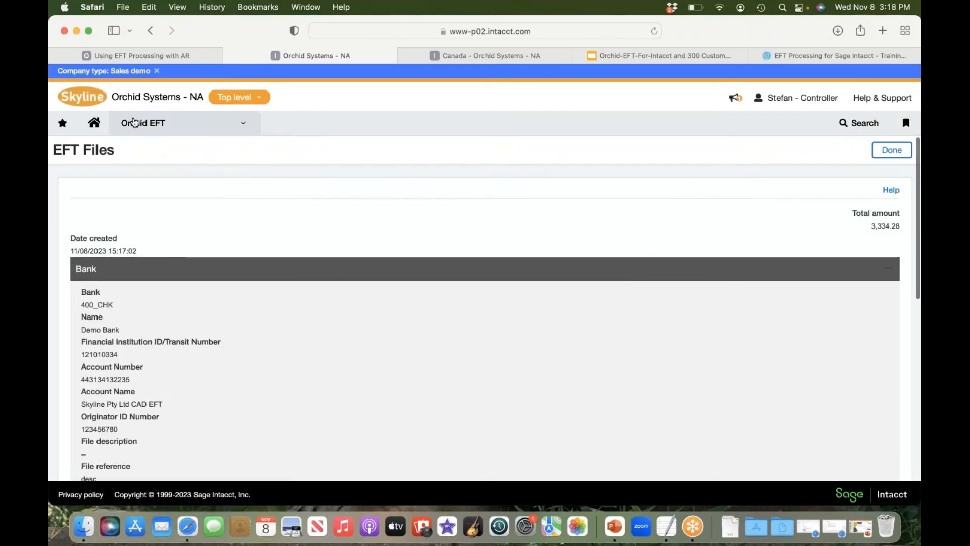
pyautogui.click(150, 32)
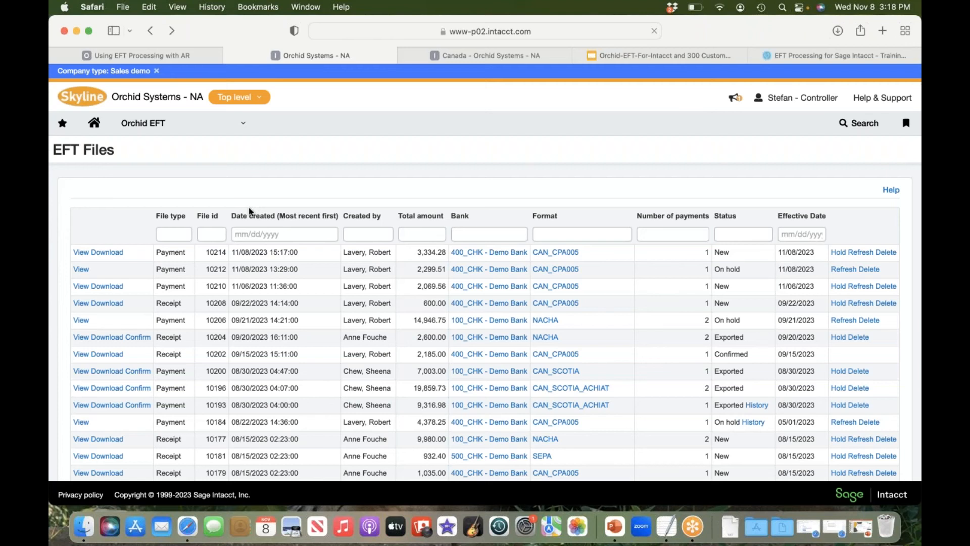
# Step: Download the newest CAN_CPA005 payment file, check its contents in TextEdit and return to the EFT file list
pyautogui.click(108, 254)
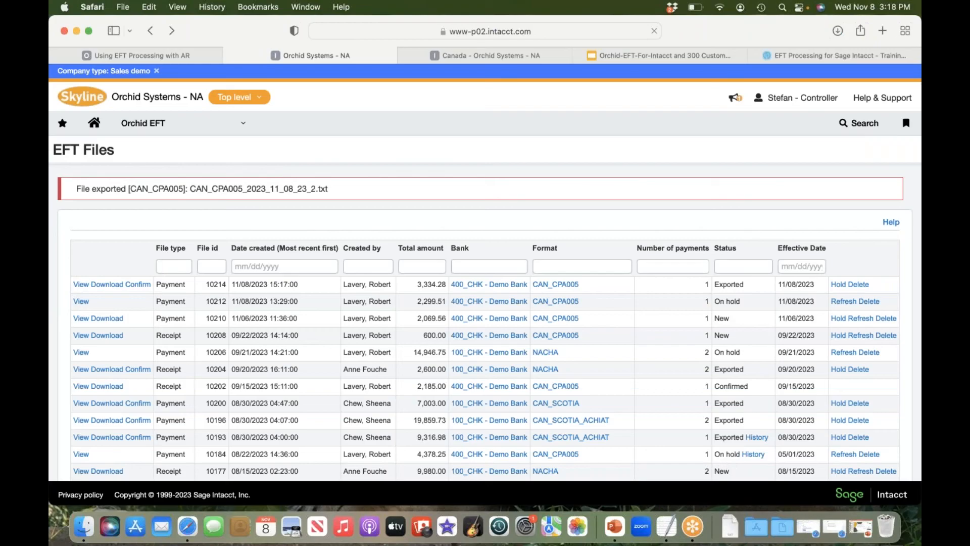
pyautogui.click(730, 528)
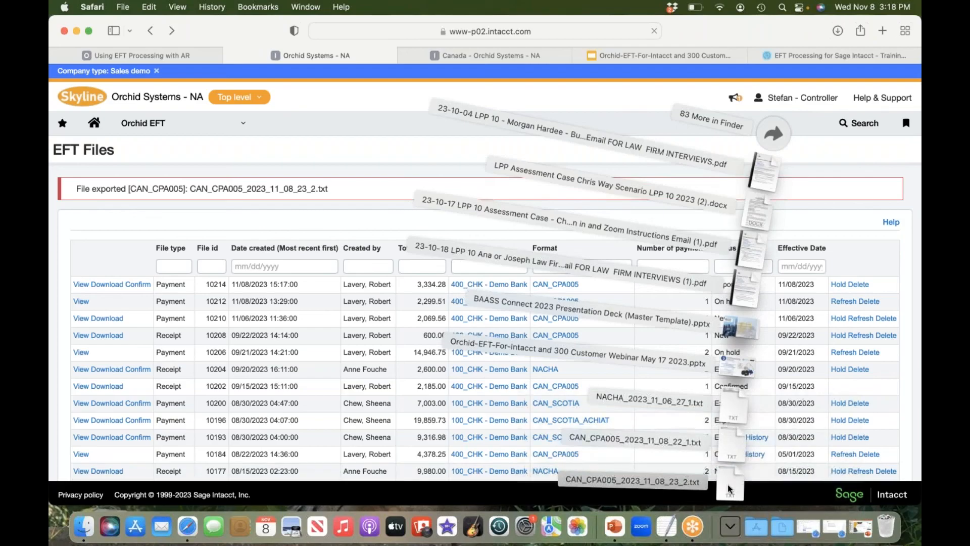
pyautogui.click(728, 480)
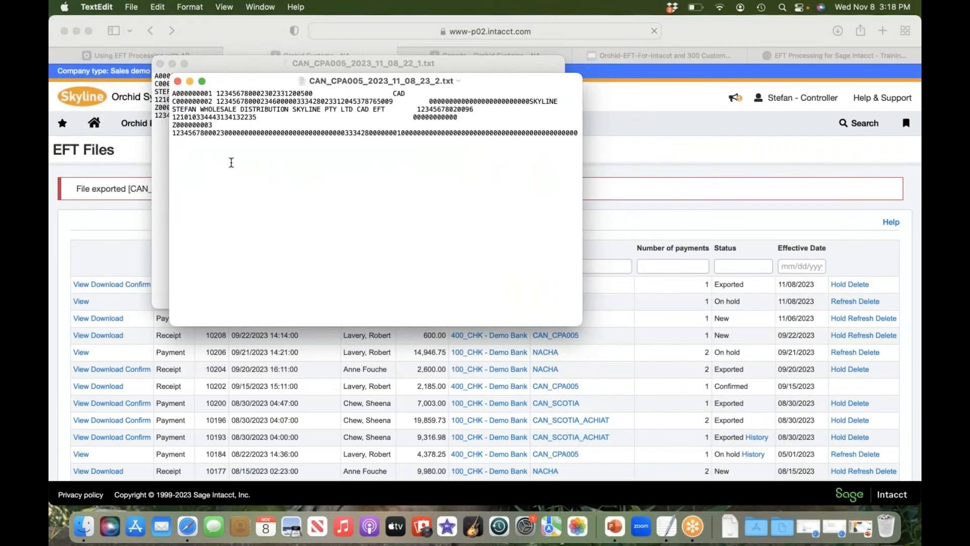
pyautogui.click(664, 132)
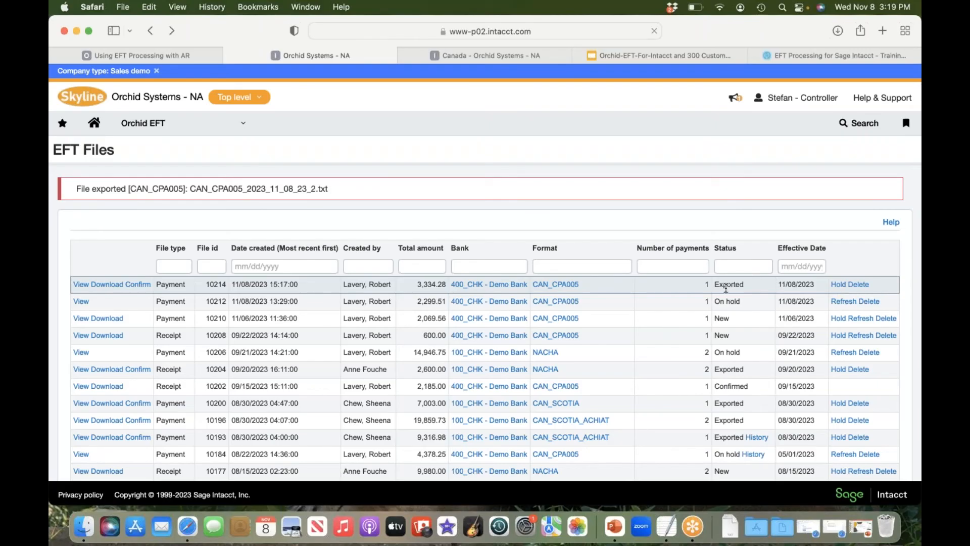
# Step: Put the exported payment file on hold and refresh it
pyautogui.click(840, 286)
pyautogui.click(840, 286)
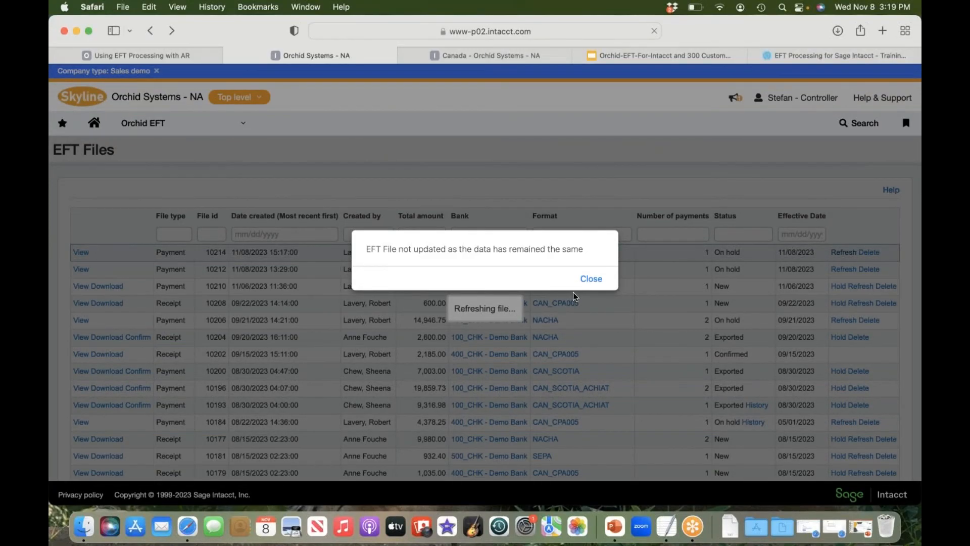
pyautogui.click(589, 280)
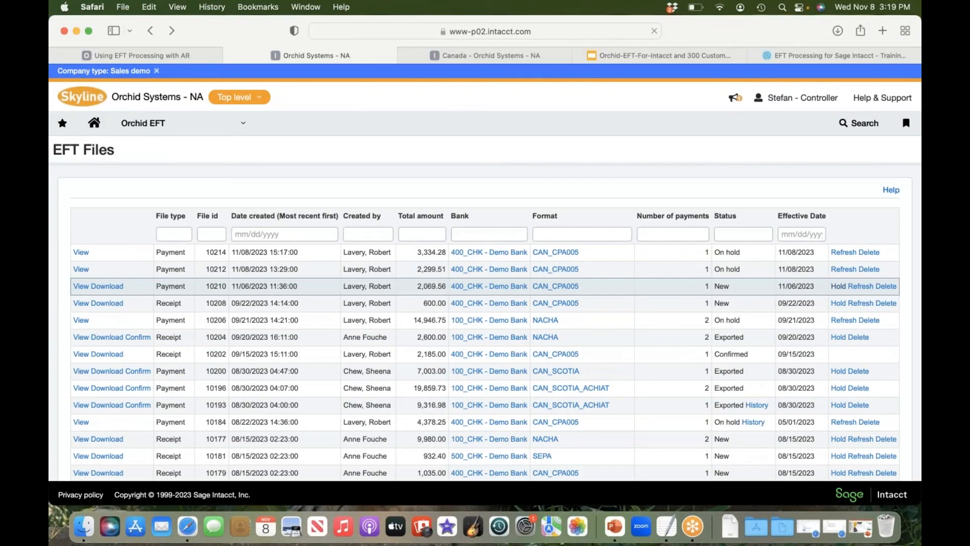
# Step: Switch to the Canada entity, open the Accounts Receivable invoices and start a new invoice for customer First Air
pyautogui.click(483, 57)
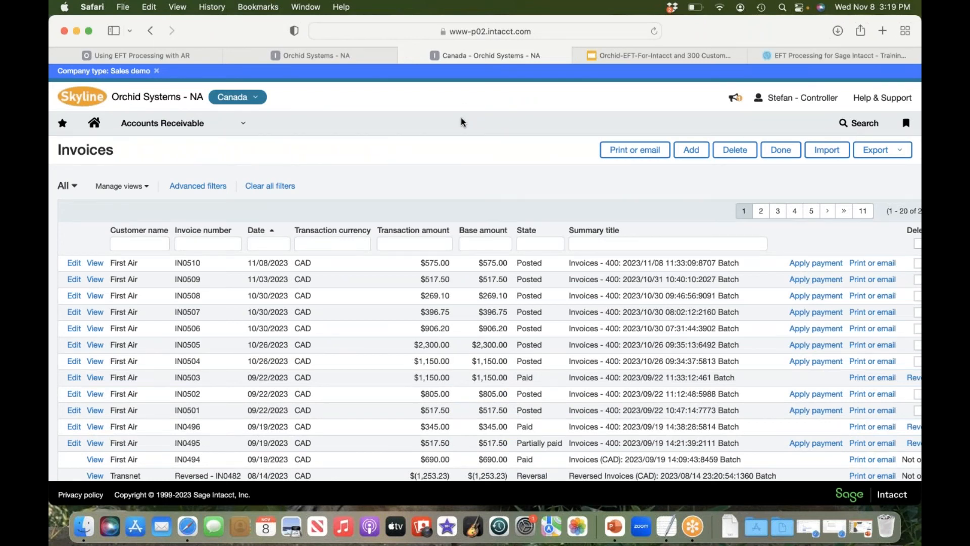
pyautogui.click(221, 130)
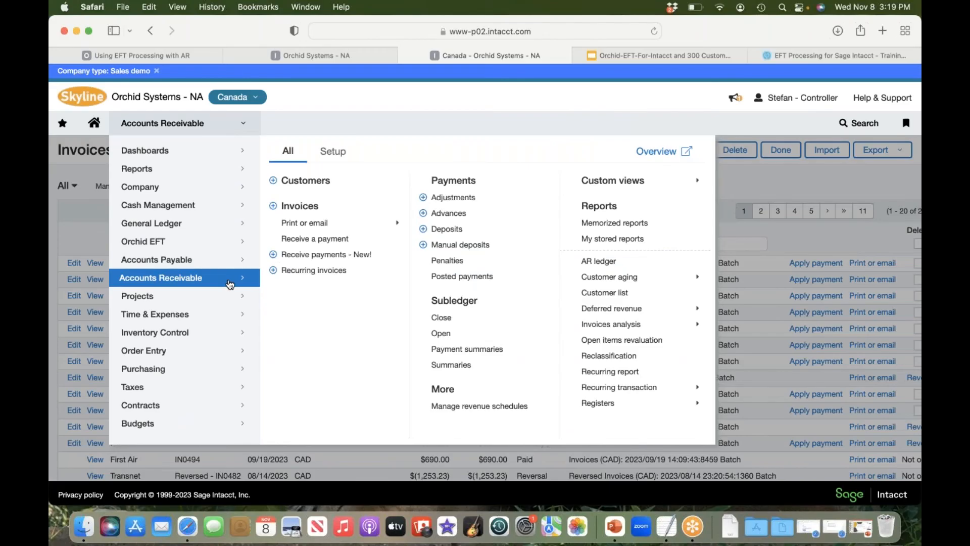
pyautogui.click(320, 207)
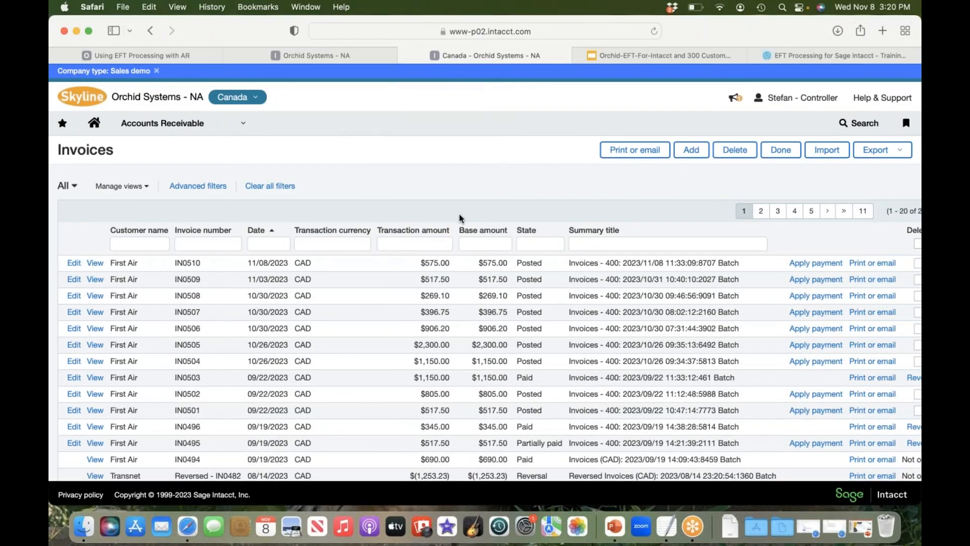
pyautogui.click(695, 153)
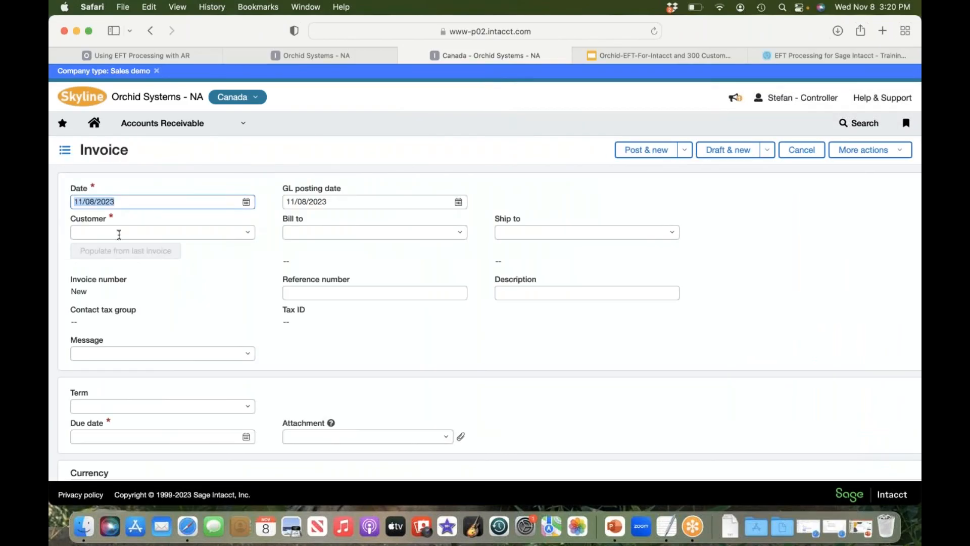
pyautogui.click(119, 234)
pyautogui.write('fir')
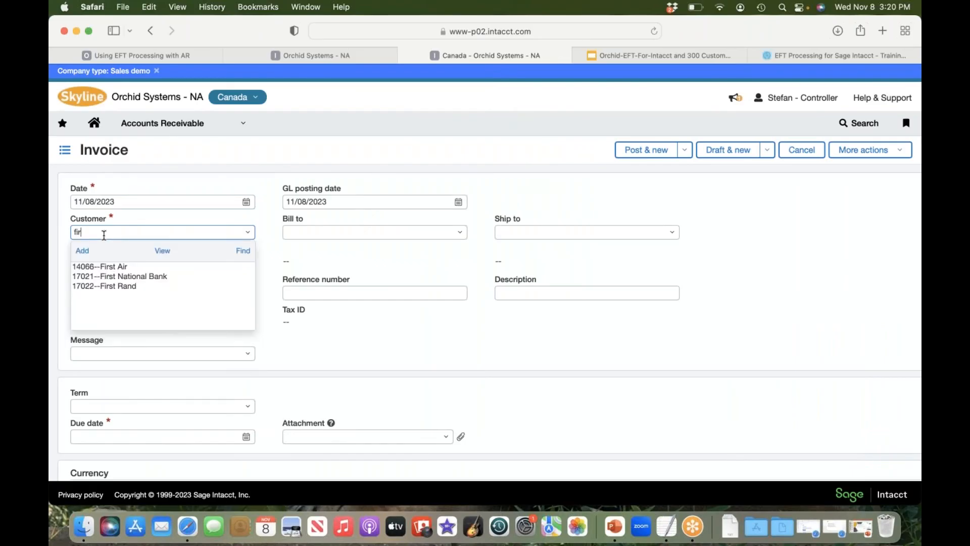
pyautogui.click(112, 268)
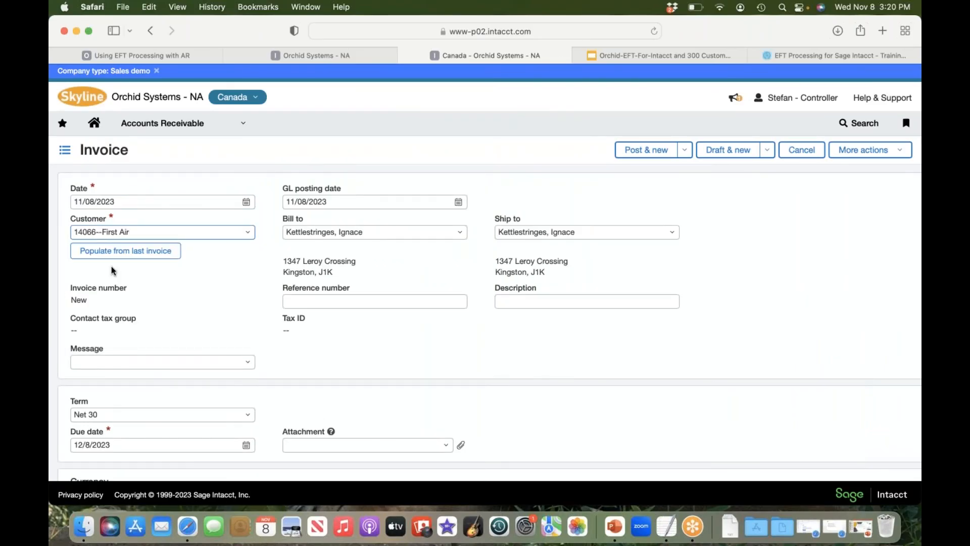
# Step: Populate the First Air invoice from the customer's last invoice and set the entry's transaction amount to 700.00
pyautogui.click(132, 252)
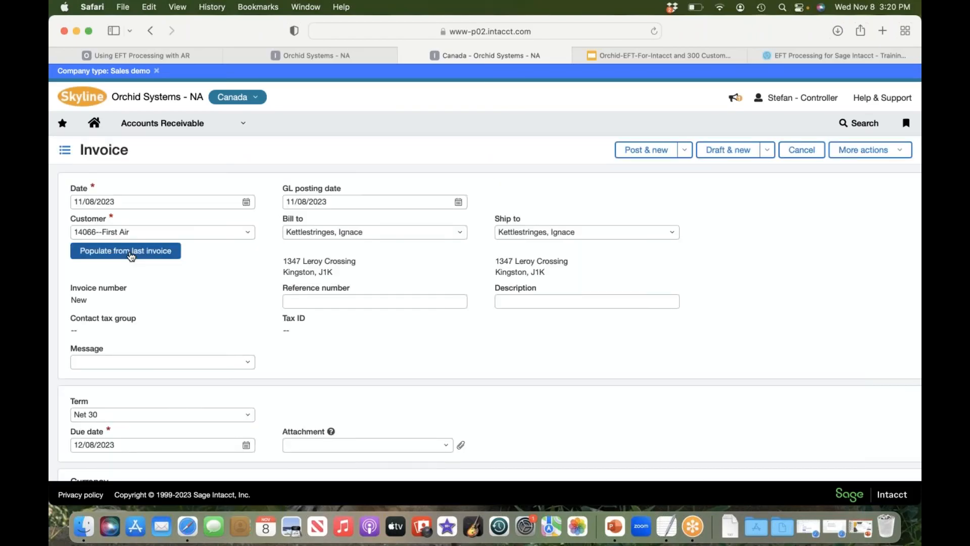
pyautogui.scroll(-5, 131, 256)
pyautogui.scroll(-4, 367, 355)
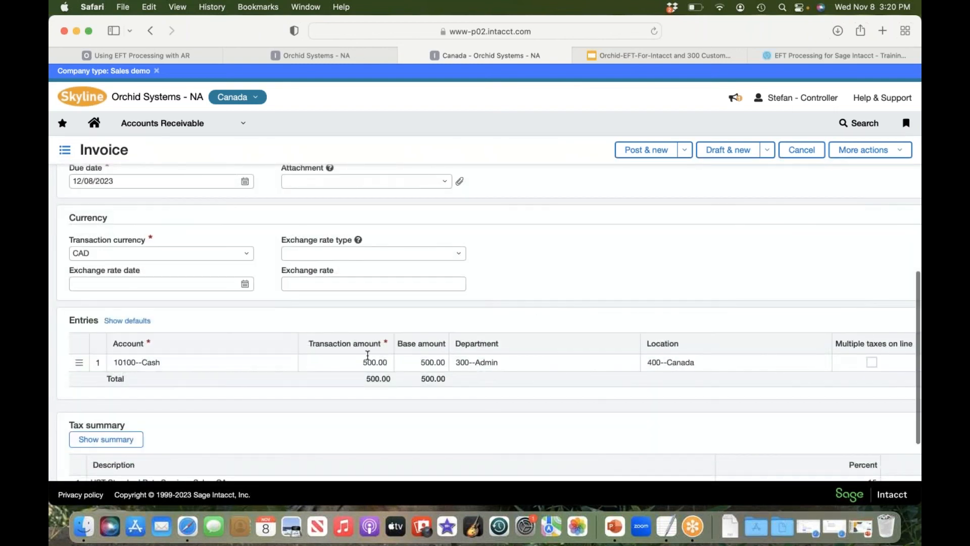
pyautogui.click(369, 362)
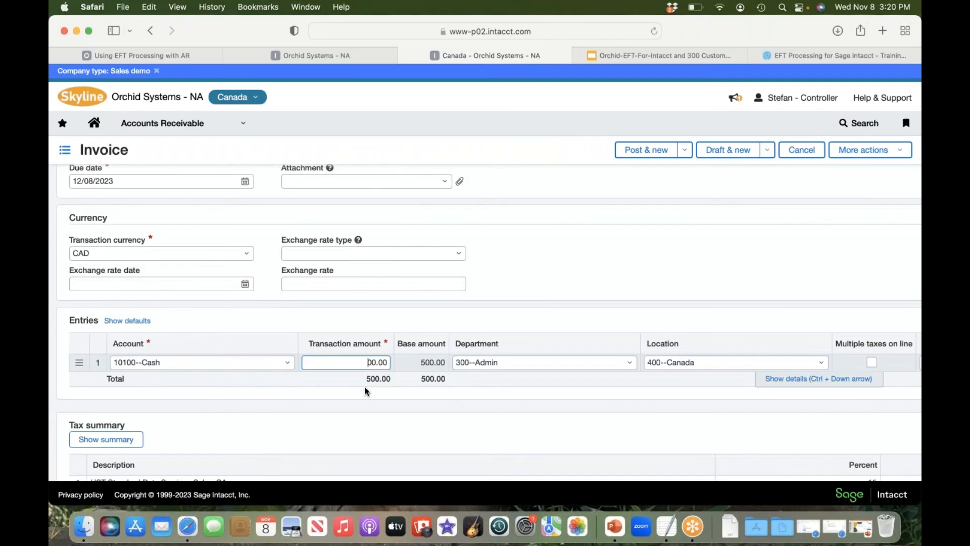
pyautogui.scroll(-3, 368, 361)
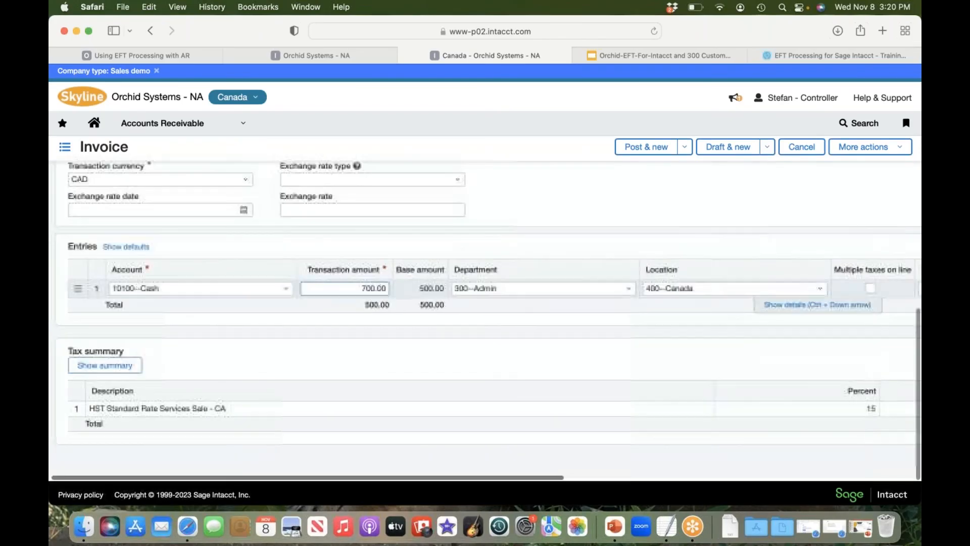
# Step: Post the First Air invoice and start a new one
pyautogui.scroll(6, 487, 323)
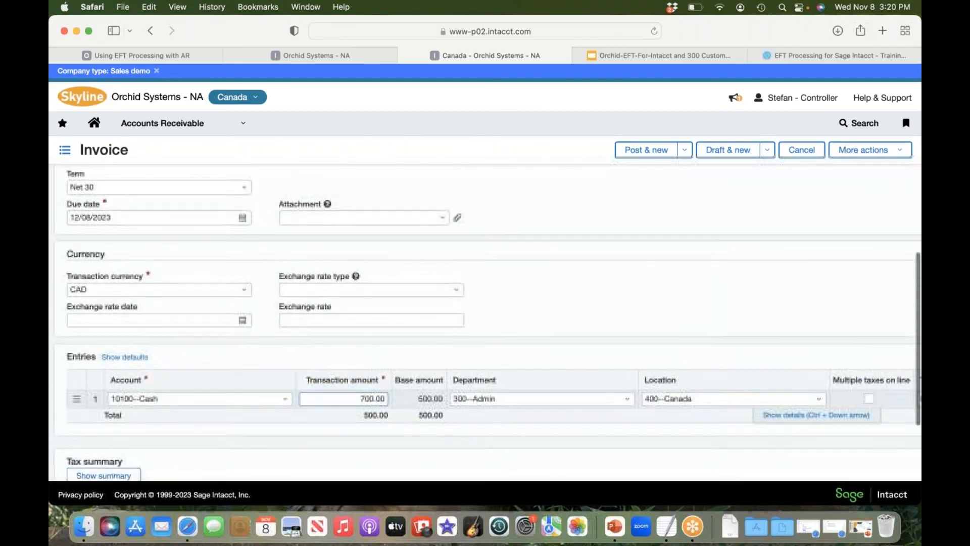
pyautogui.scroll(7, 487, 323)
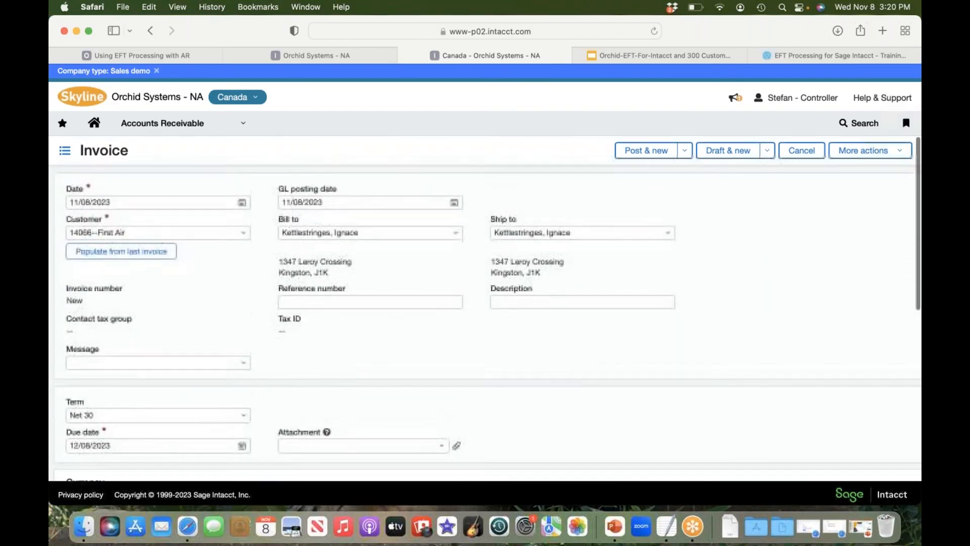
pyautogui.click(634, 158)
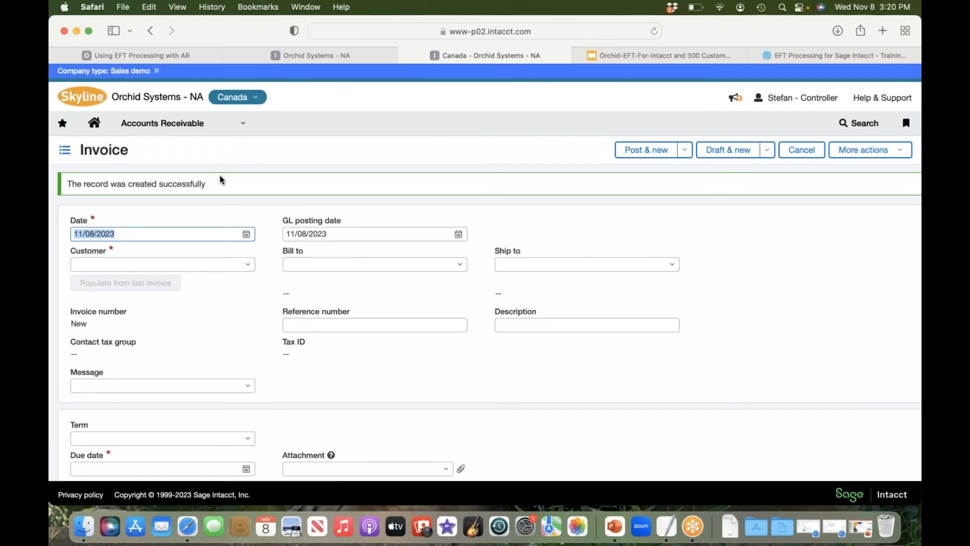
# Step: Start a new received payment in Accounts Receivable for customer First Air
pyautogui.click(241, 130)
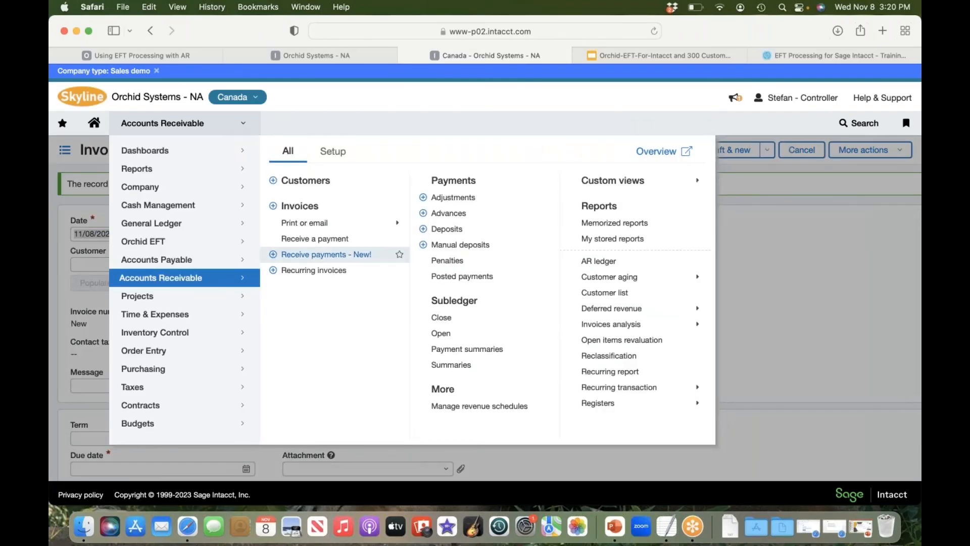
pyautogui.click(341, 258)
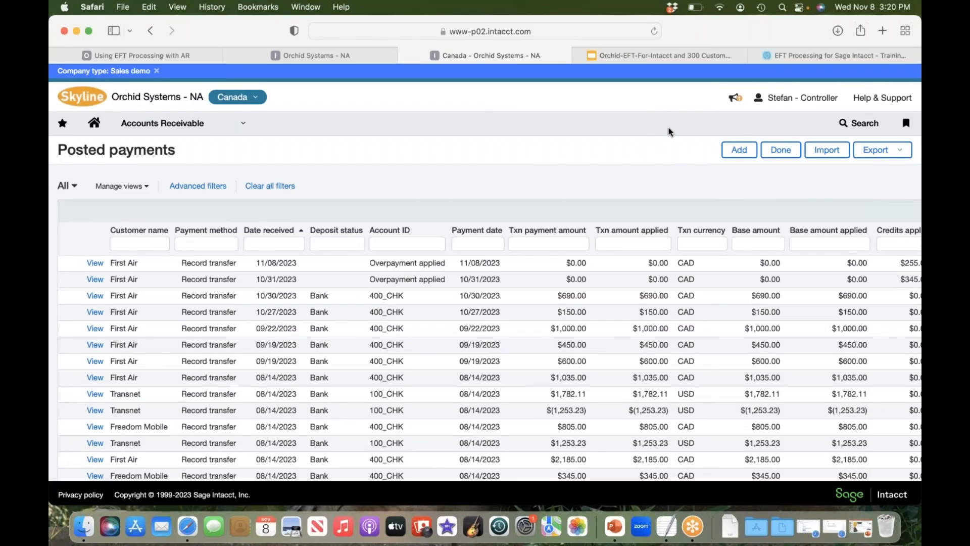
pyautogui.click(739, 154)
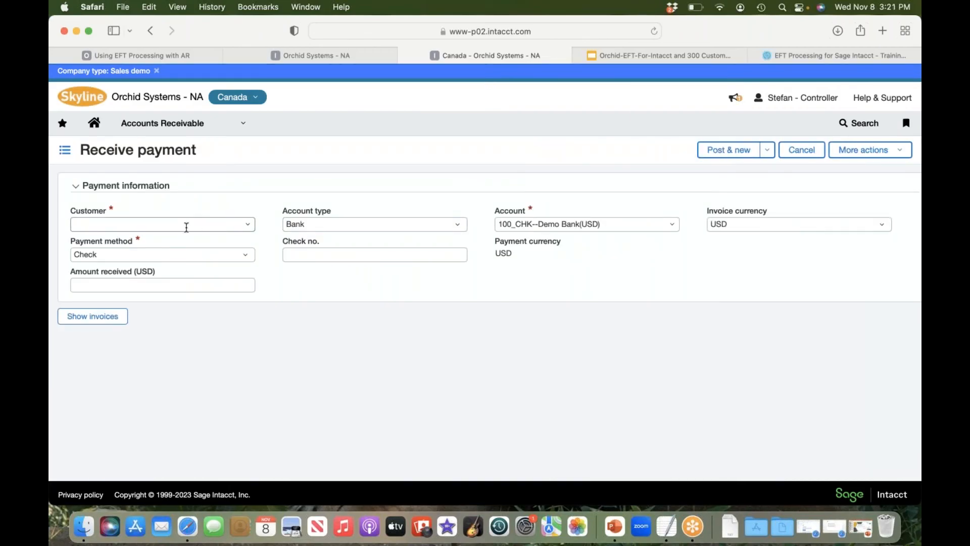
pyautogui.click(150, 225)
pyautogui.write('fir')
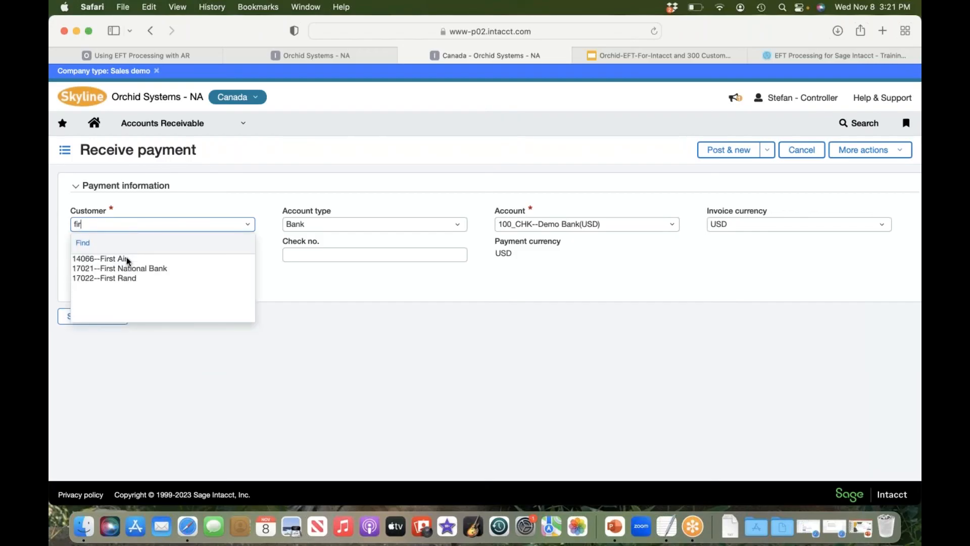
pyautogui.click(127, 258)
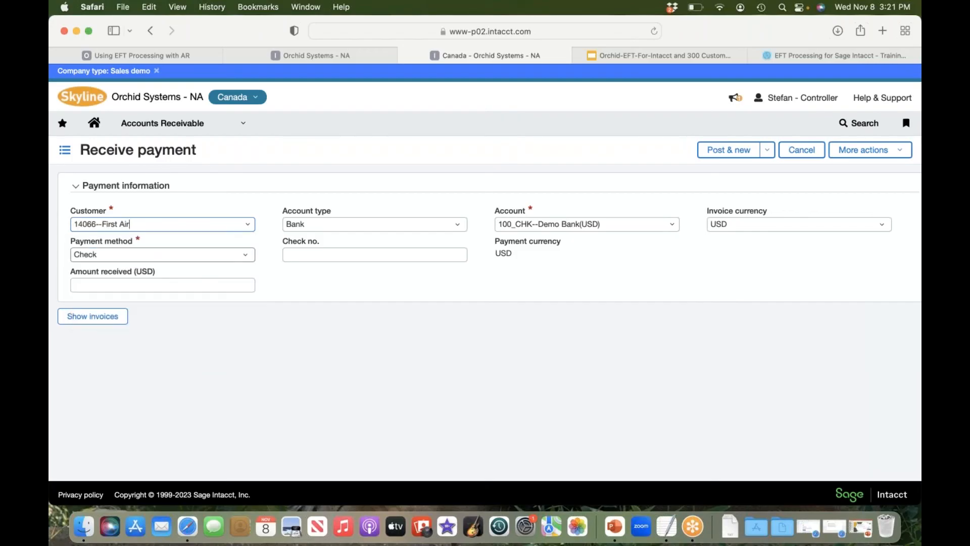
# Step: Set the payment method to Record transfer and the bank account to 400_CHK--Demo Bank(CAD)
pyautogui.click(246, 258)
pyautogui.click(168, 302)
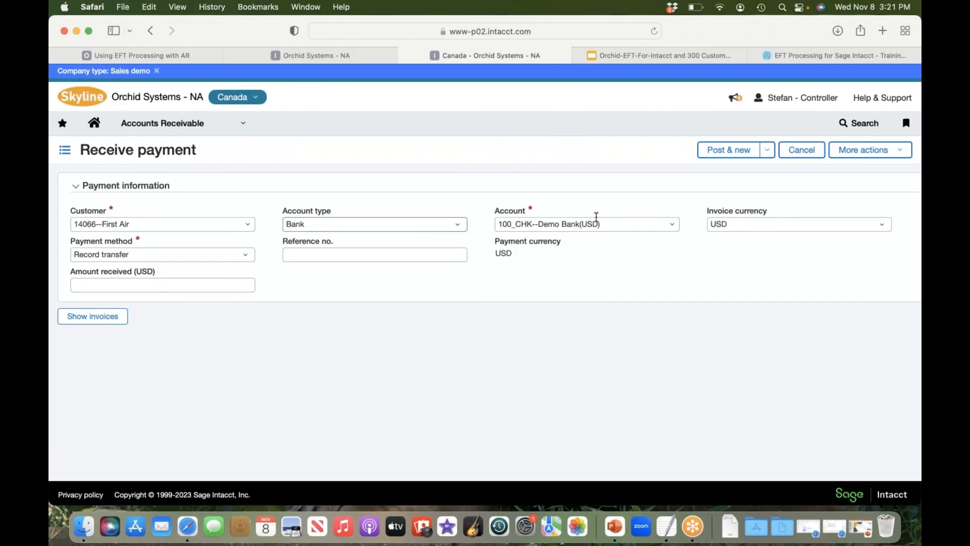
pyautogui.click(673, 226)
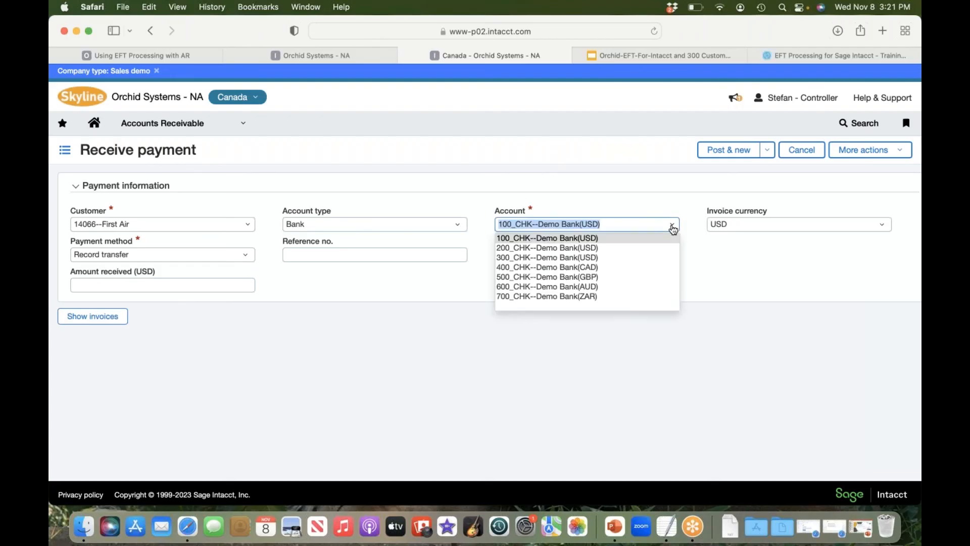
pyautogui.click(580, 268)
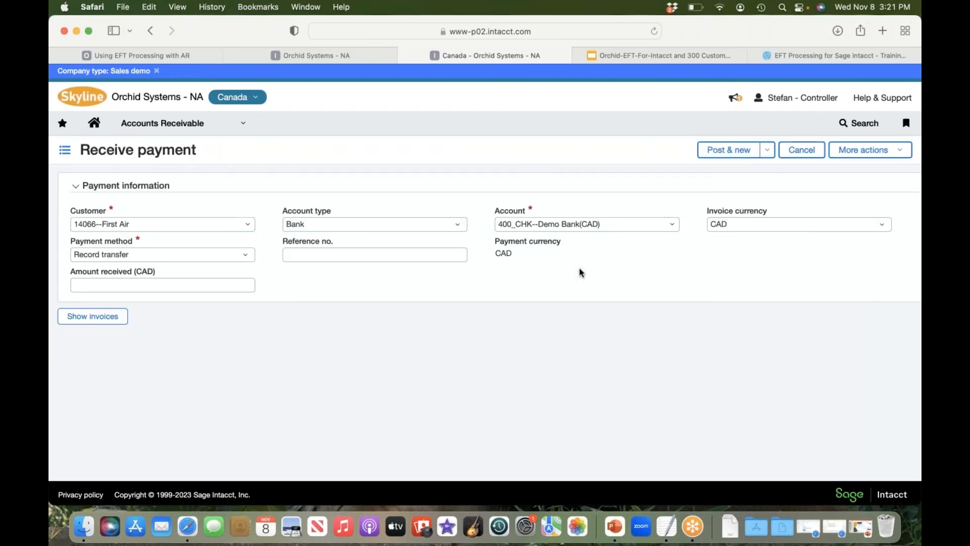
# Step: Add only the open First Air invoice dated 12/31/2019 to the payment and return to the payment form
pyautogui.click(93, 317)
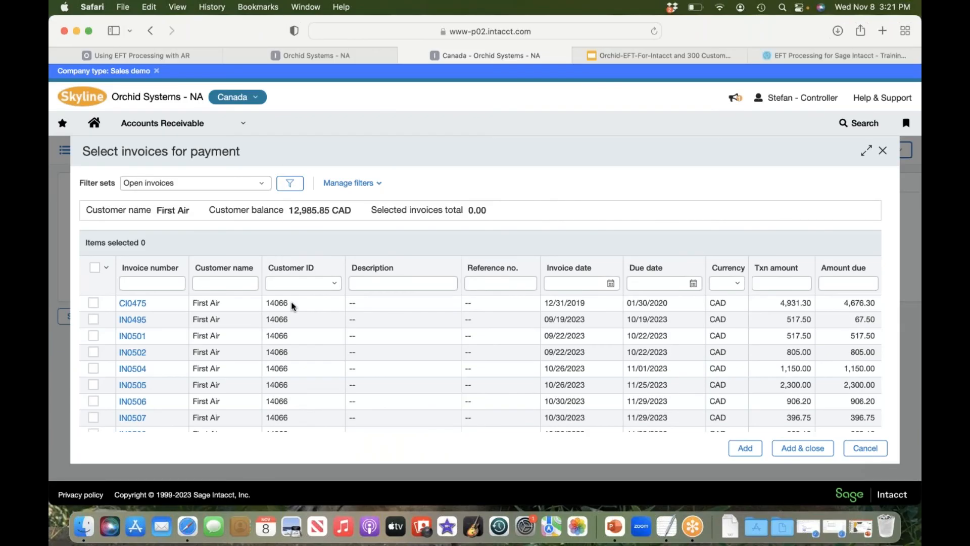
pyautogui.click(94, 268)
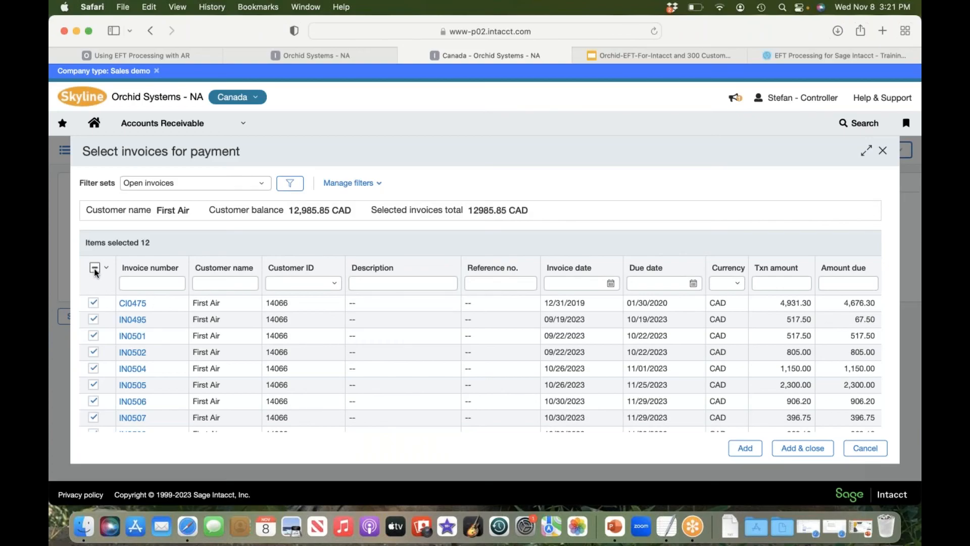
pyautogui.click(94, 268)
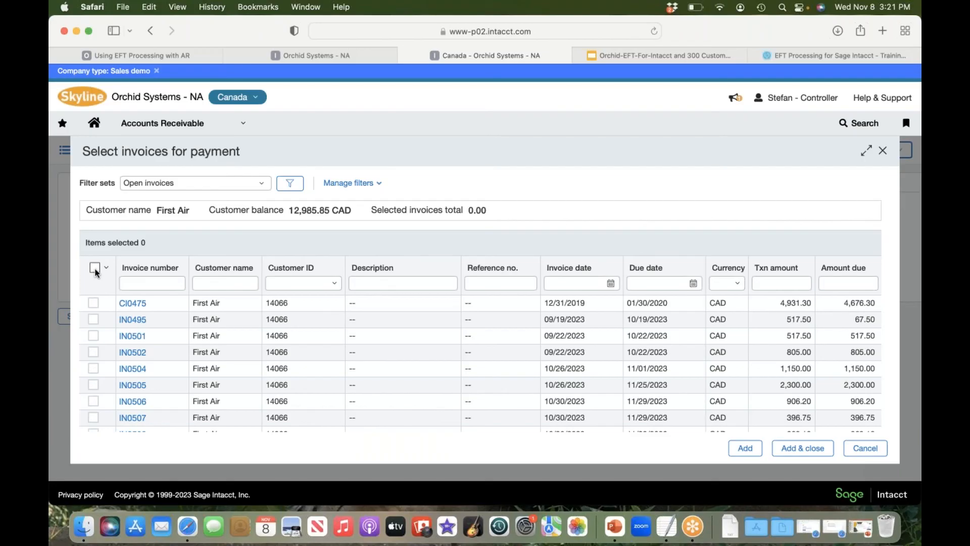
pyautogui.click(93, 303)
pyautogui.click(748, 453)
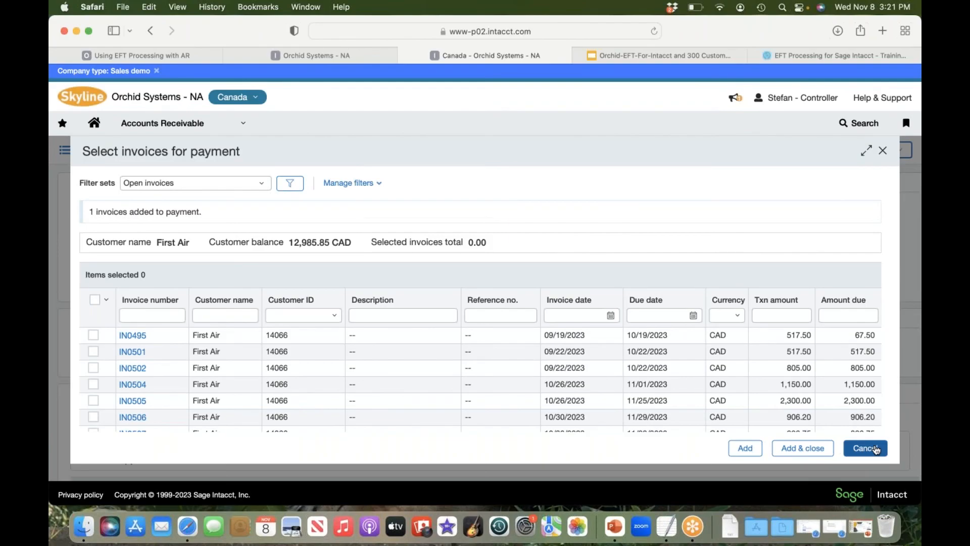
pyautogui.click(875, 449)
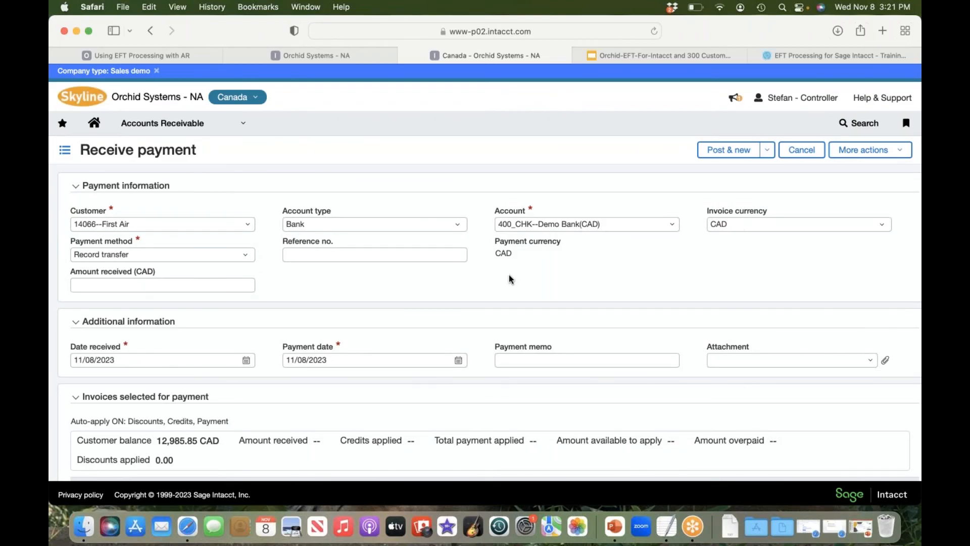
# Step: Review the invoice selected for payment and try to post the received payment
pyautogui.scroll(-3, 509, 279)
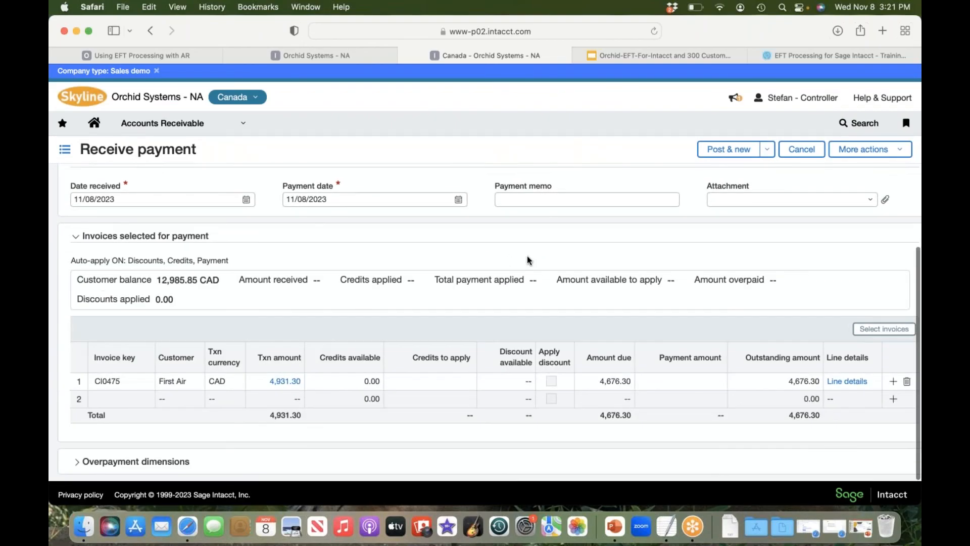
pyautogui.scroll(3, 528, 261)
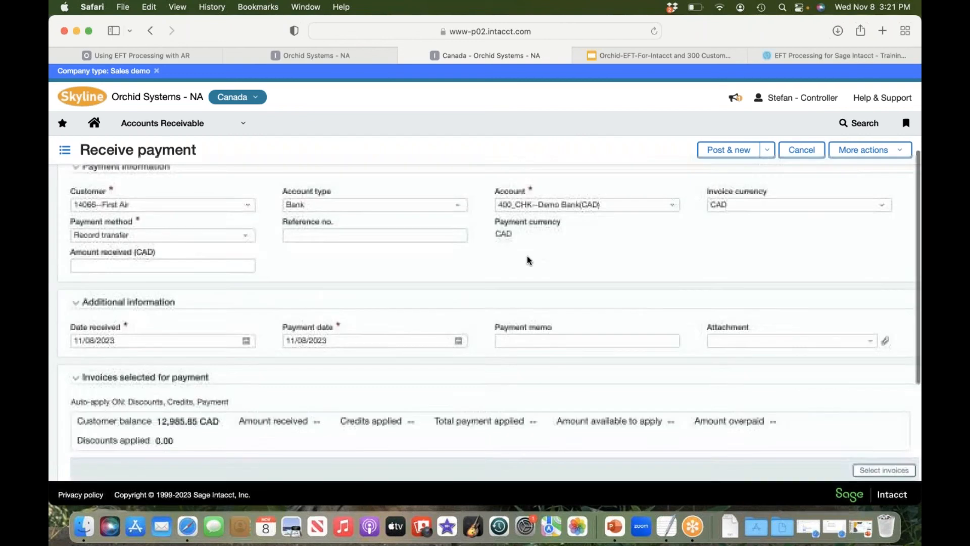
pyautogui.click(727, 150)
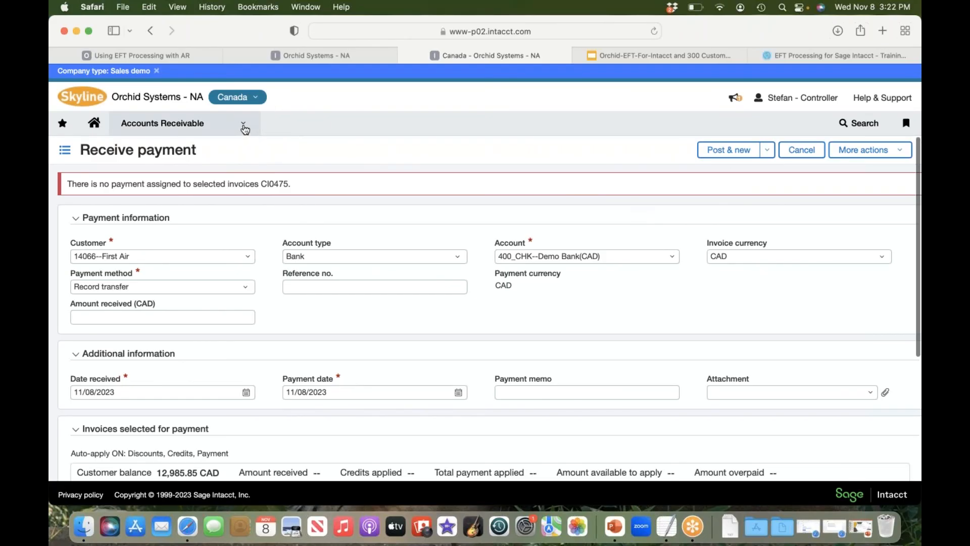
# Step: View the available Orchid EFT components, including EFT AR Payment Request, and return to the payment form
pyautogui.click(245, 127)
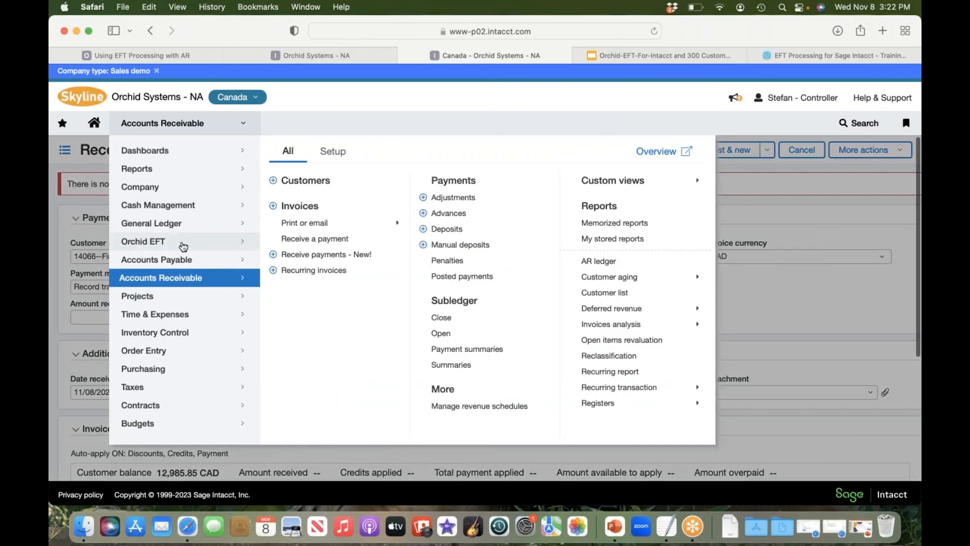
pyautogui.click(183, 246)
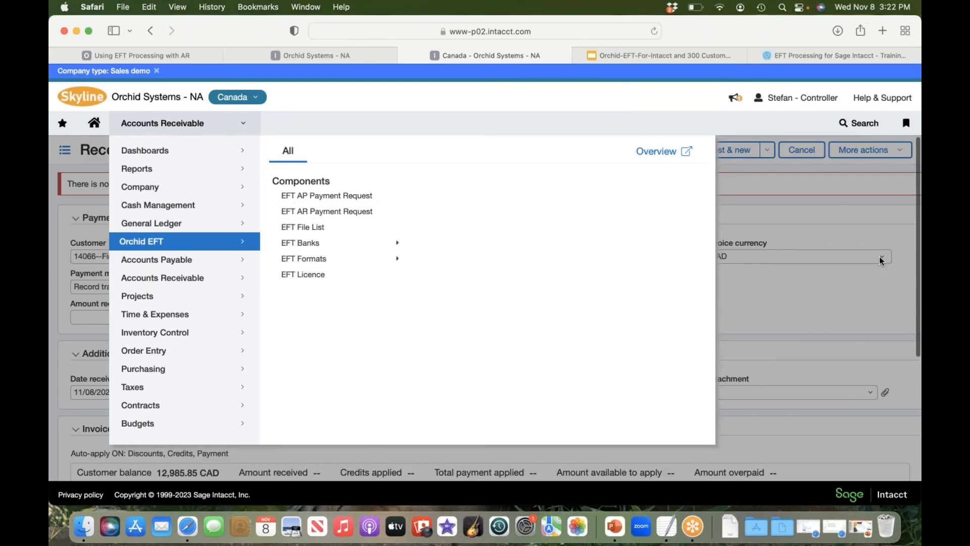
pyautogui.click(891, 243)
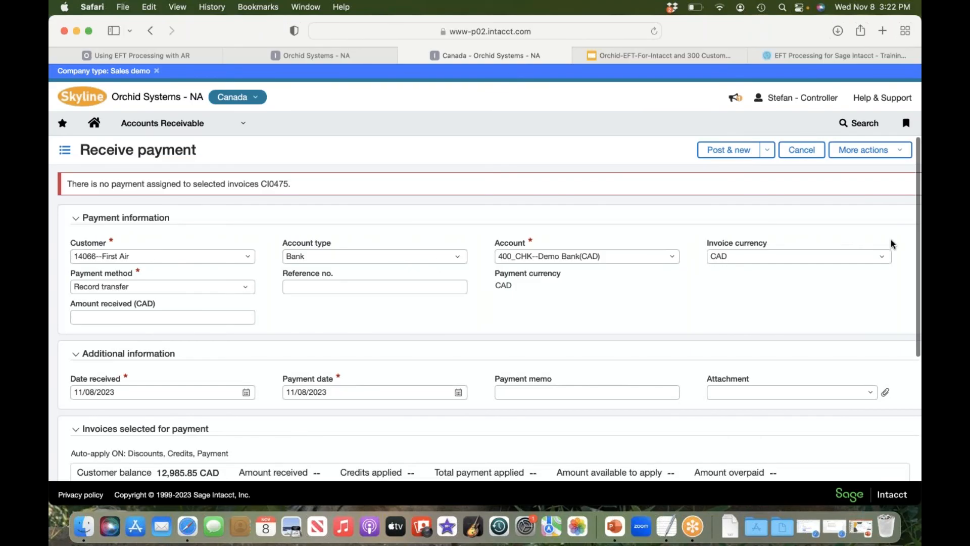
# Step: Switch to PowerPoint and play the slide show from the current EFT Processing Demonstration slide
pyautogui.click(615, 526)
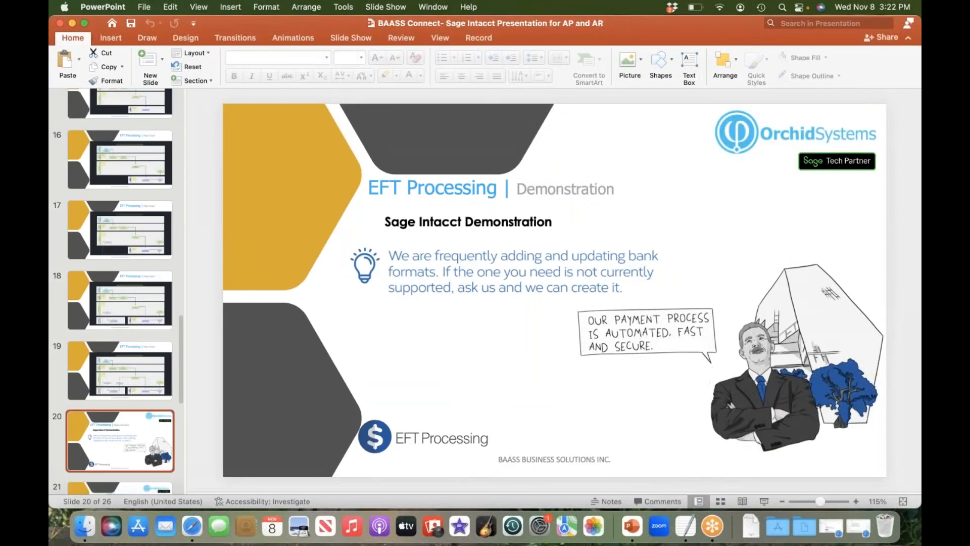
pyautogui.click(394, 8)
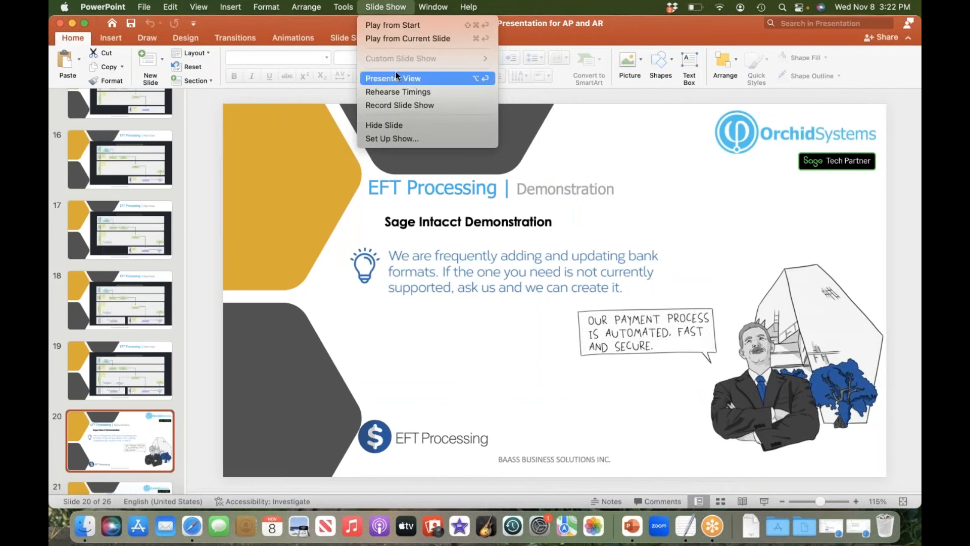
pyautogui.click(397, 39)
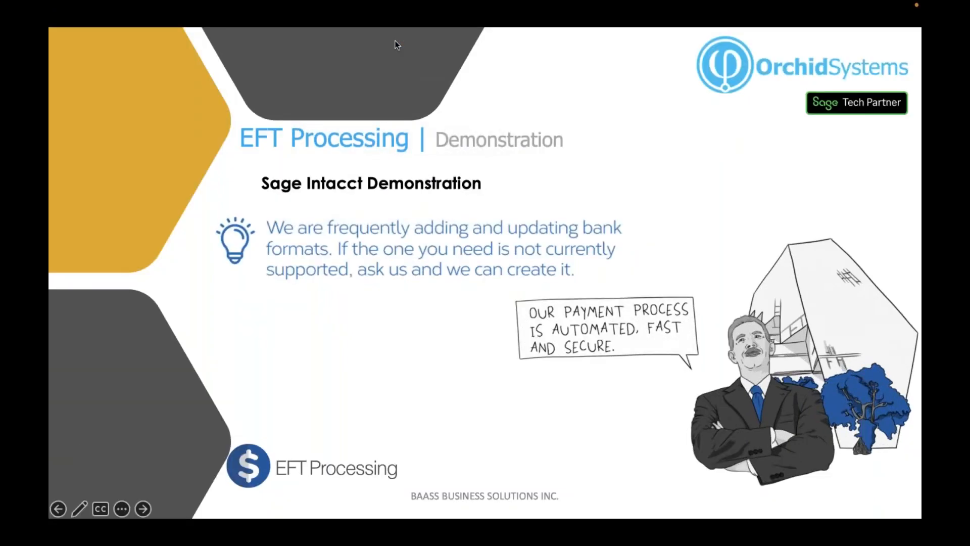